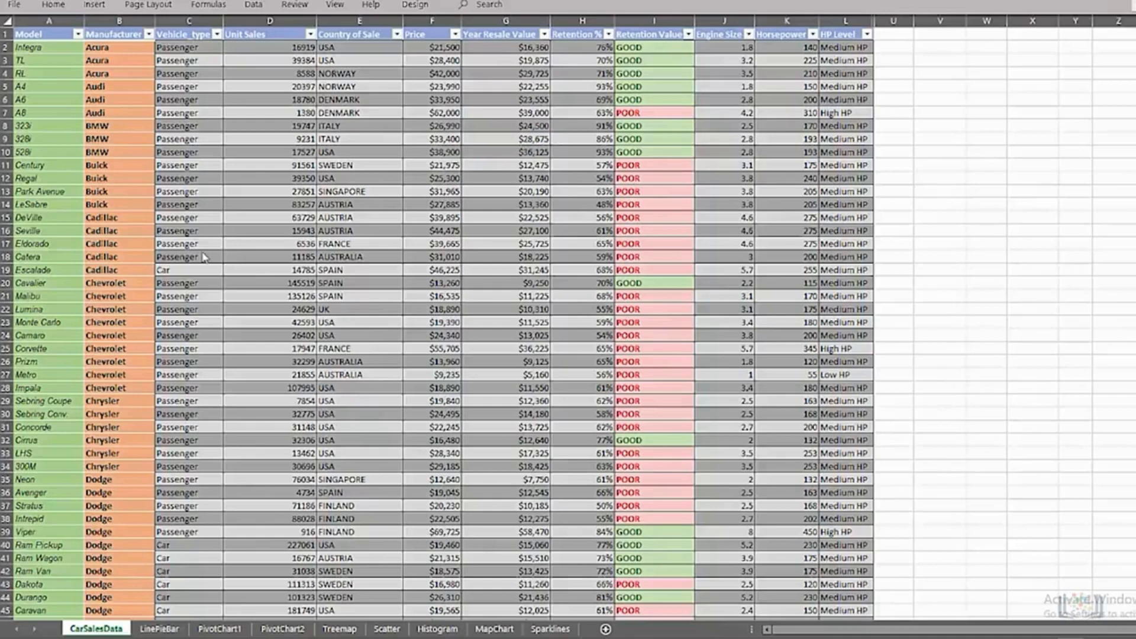
# Step: Add a new worksheet, name it Dashboard, and move it after the Sparklines sheet
pyautogui.click(605, 630)
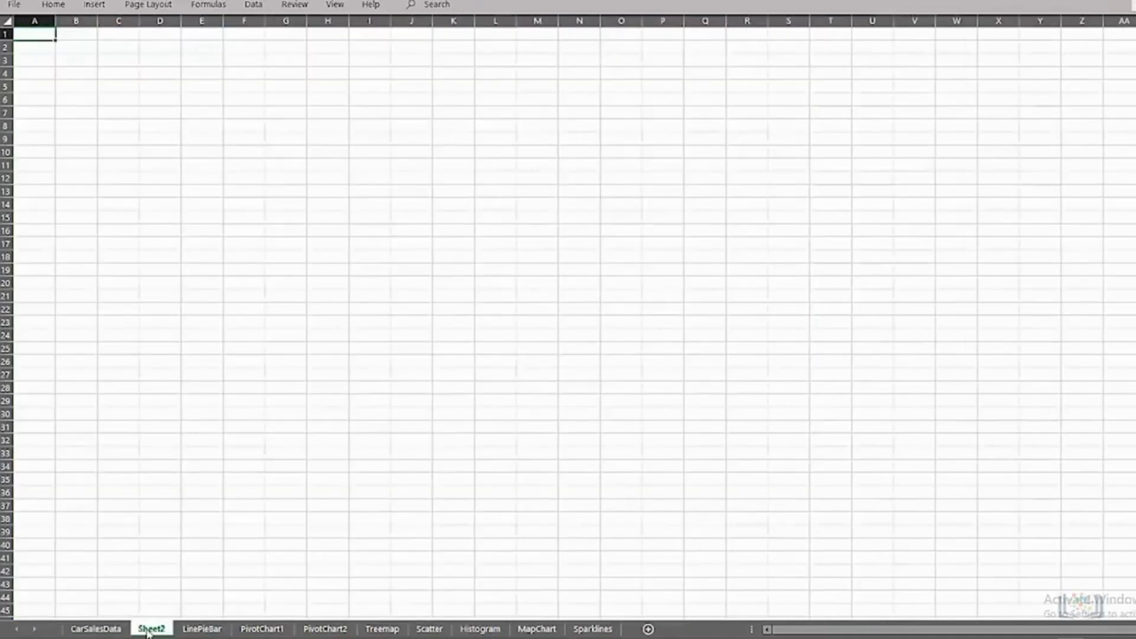
pyautogui.doubleClick(148, 630)
pyautogui.write('Dashboard')
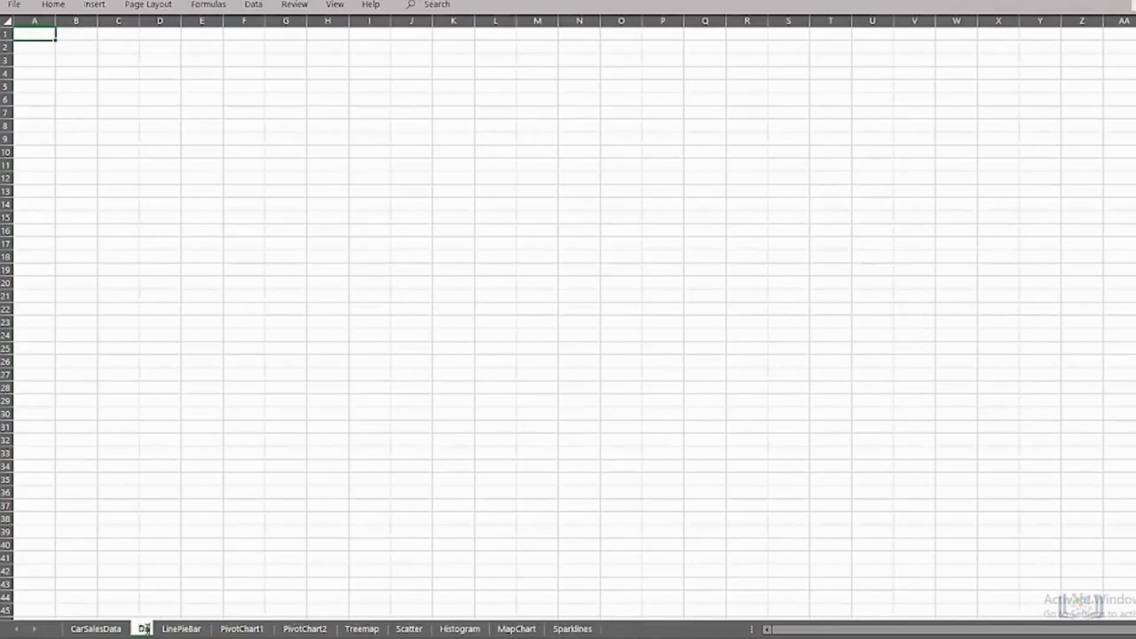
pyautogui.press('Return')
pyautogui.moveTo(164, 632); pyautogui.dragTo(645, 631)
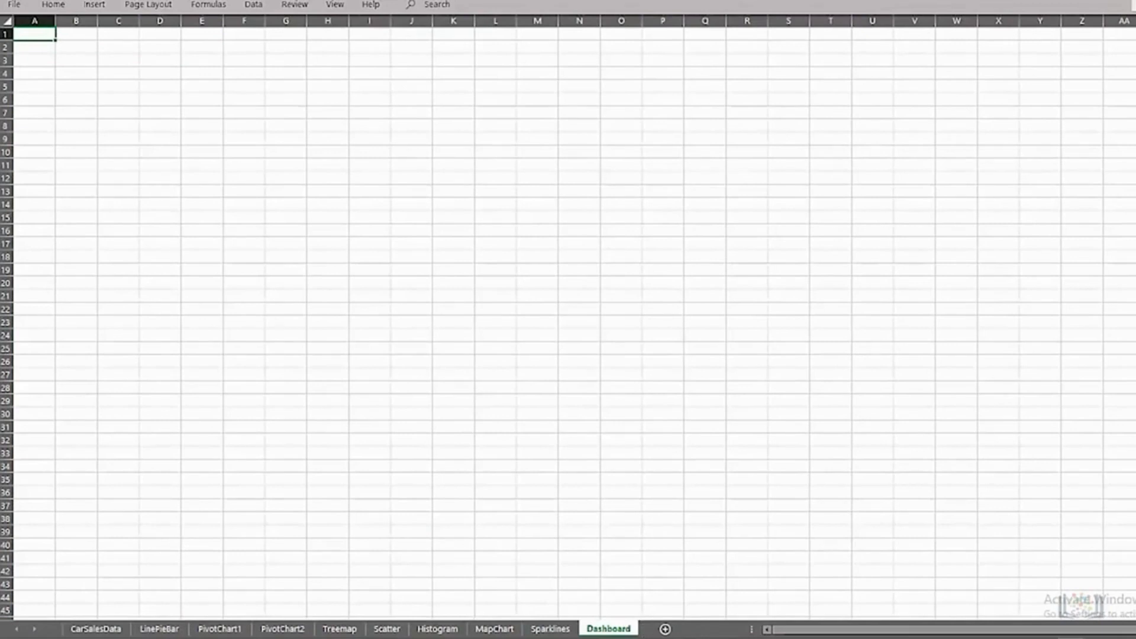
# Step: Copy the Unit Sales of Ford Models pie chart from LinePieBar to the Dashboard and place it at the sheet's upper-left corner
pyautogui.click(159, 629)
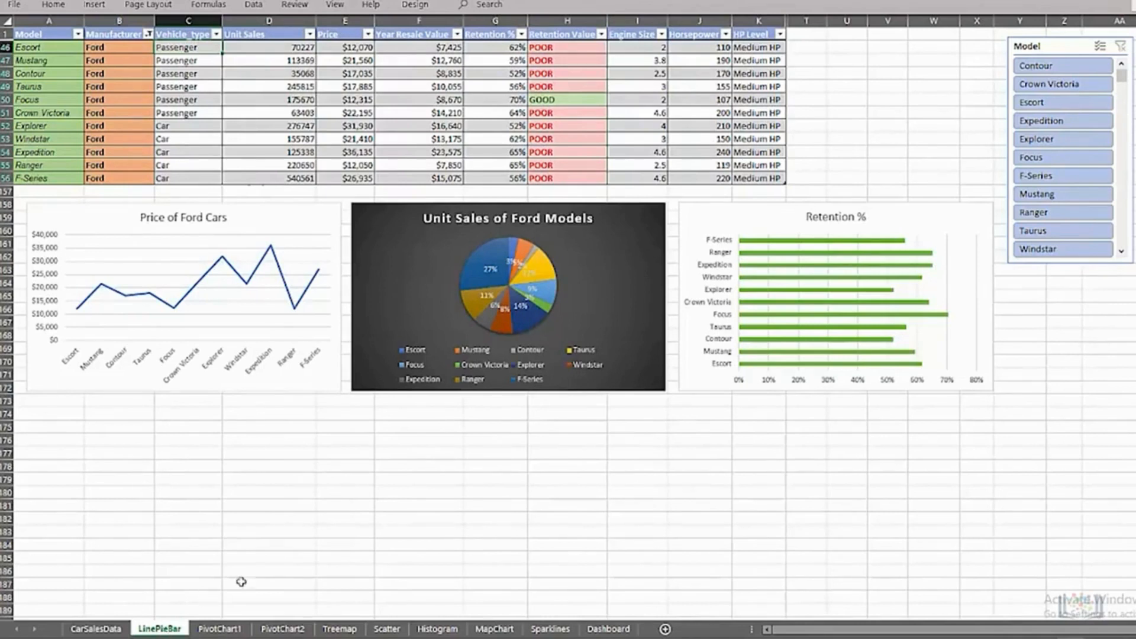
pyautogui.click(414, 285)
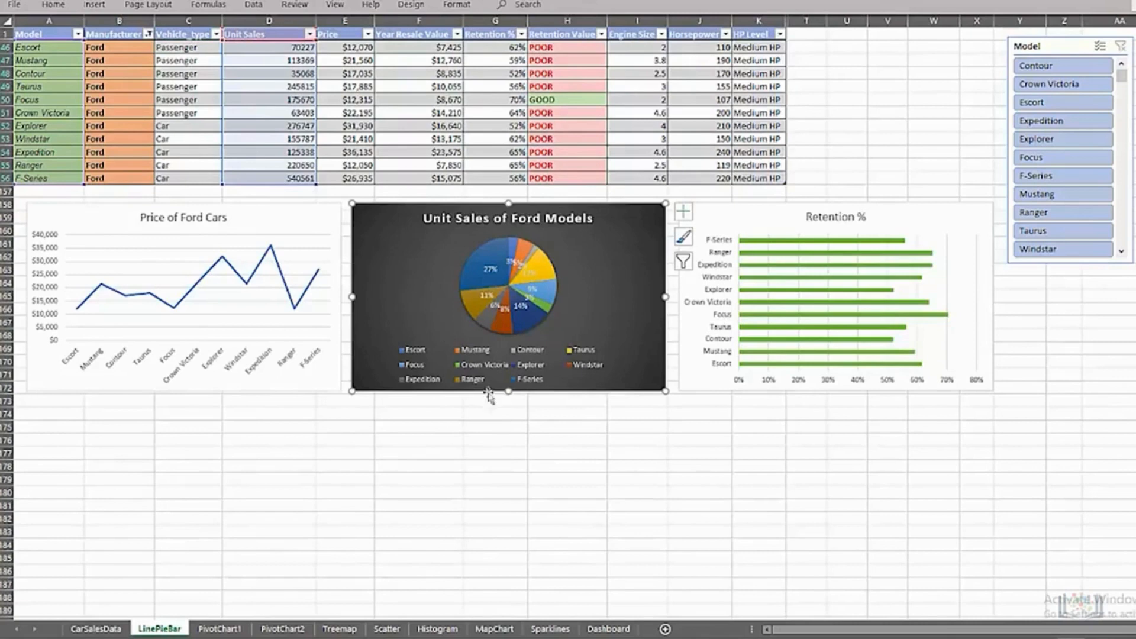
pyautogui.click(604, 631)
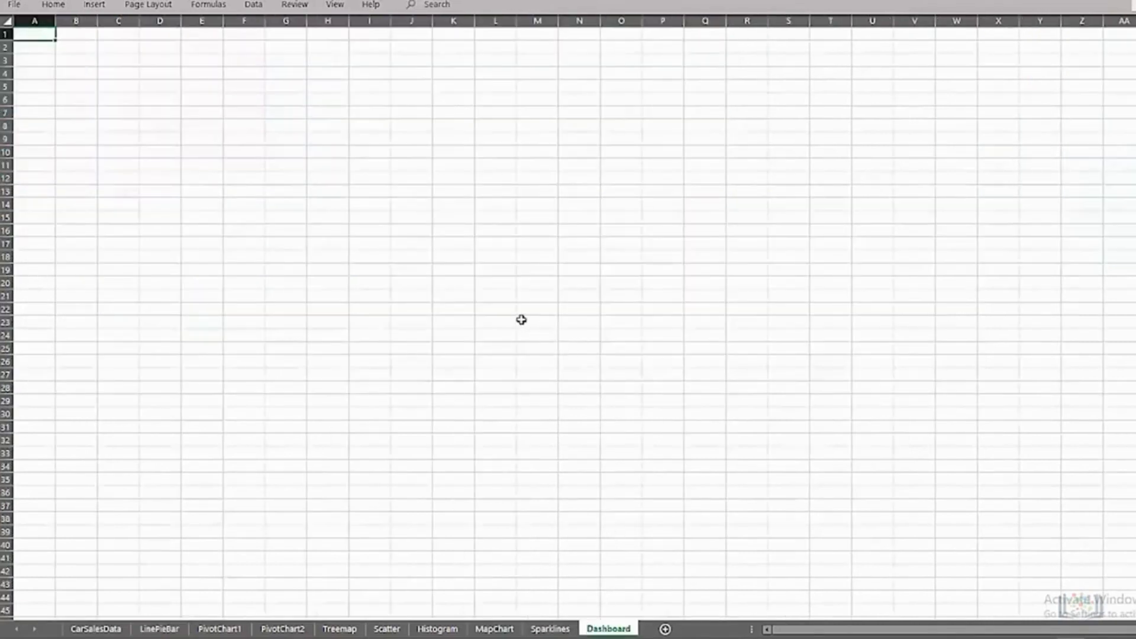
pyautogui.hotkey('ctrl', 'v')
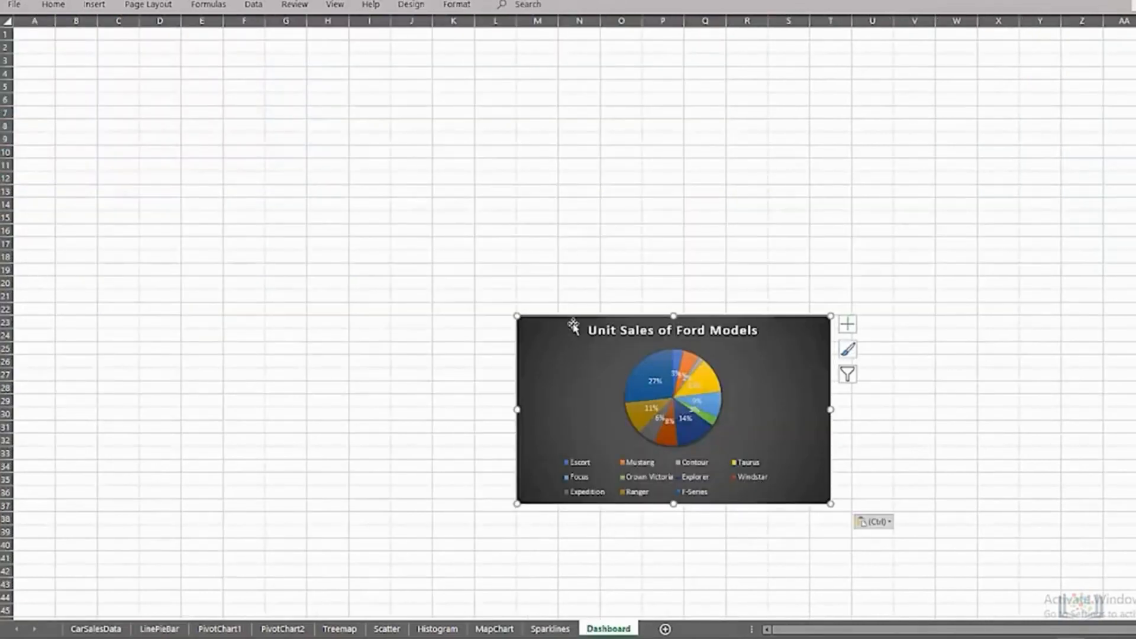
pyautogui.moveTo(573, 324); pyautogui.dragTo(75, 40)
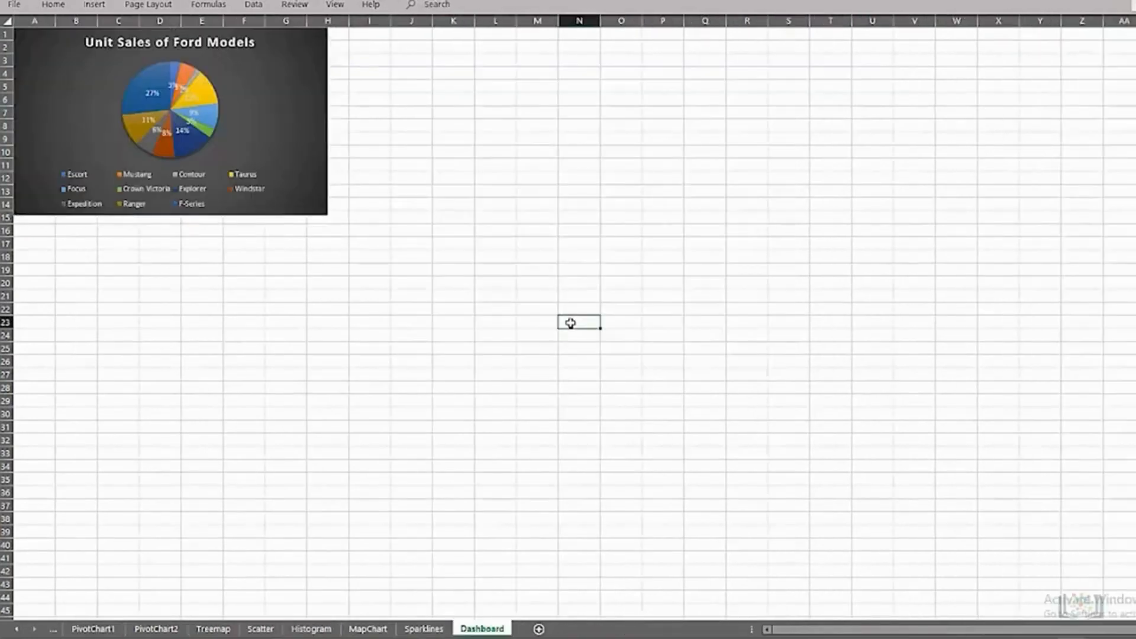
# Step: Copy the PivotChart2 column chart and the PivotChart1 area chart to the Dashboard, lining them up side by side after the pie chart
pyautogui.hotkey('ctrl', 'v')
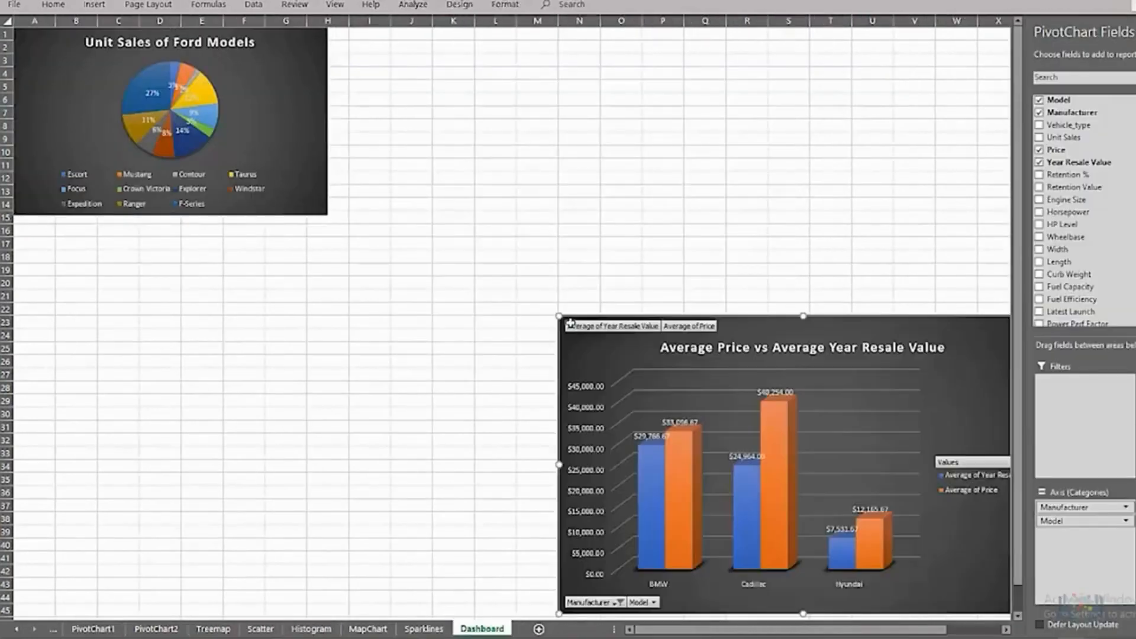
pyautogui.moveTo(727, 312); pyautogui.dragTo(524, 83)
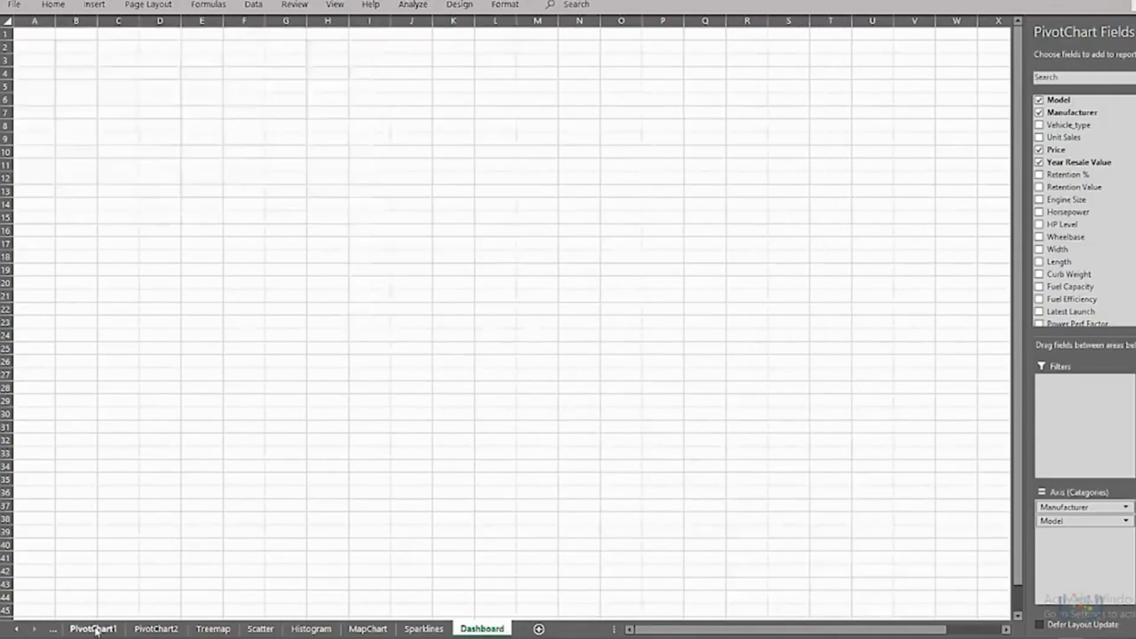
pyautogui.click(630, 87)
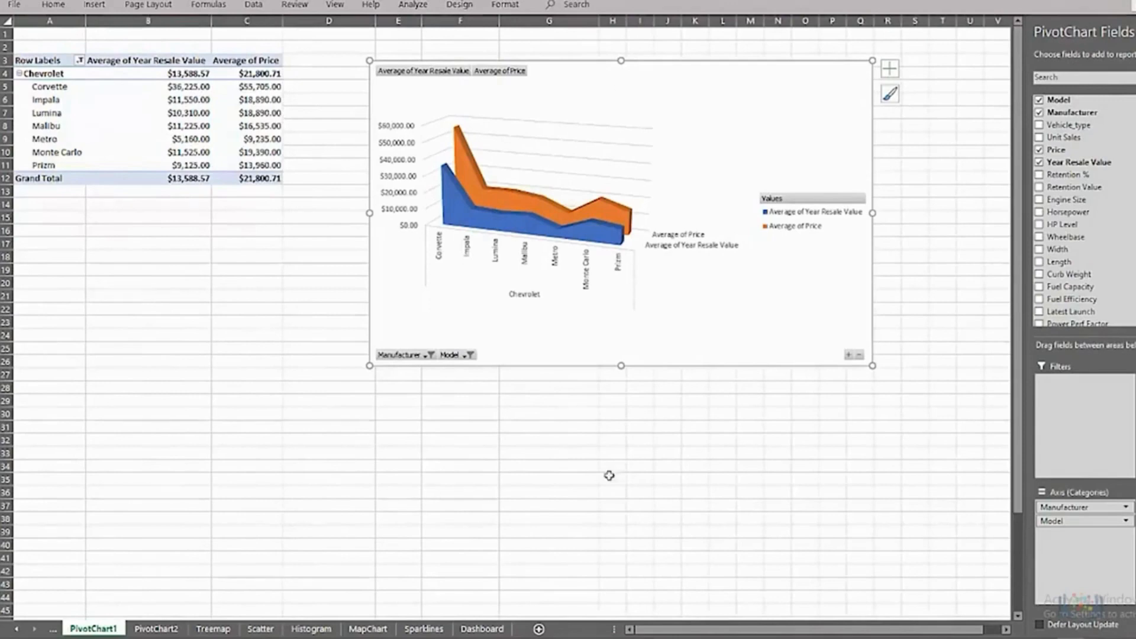
pyautogui.click(482, 628)
pyautogui.hotkey('ctrl', 'v')
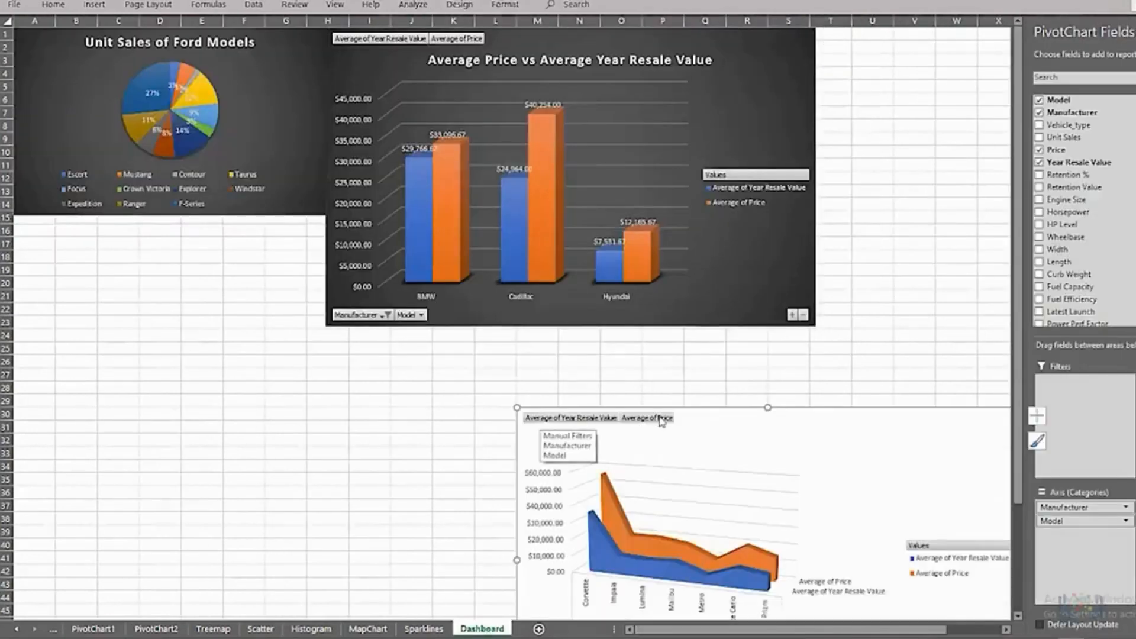
pyautogui.moveTo(695, 414); pyautogui.dragTo(998, 26)
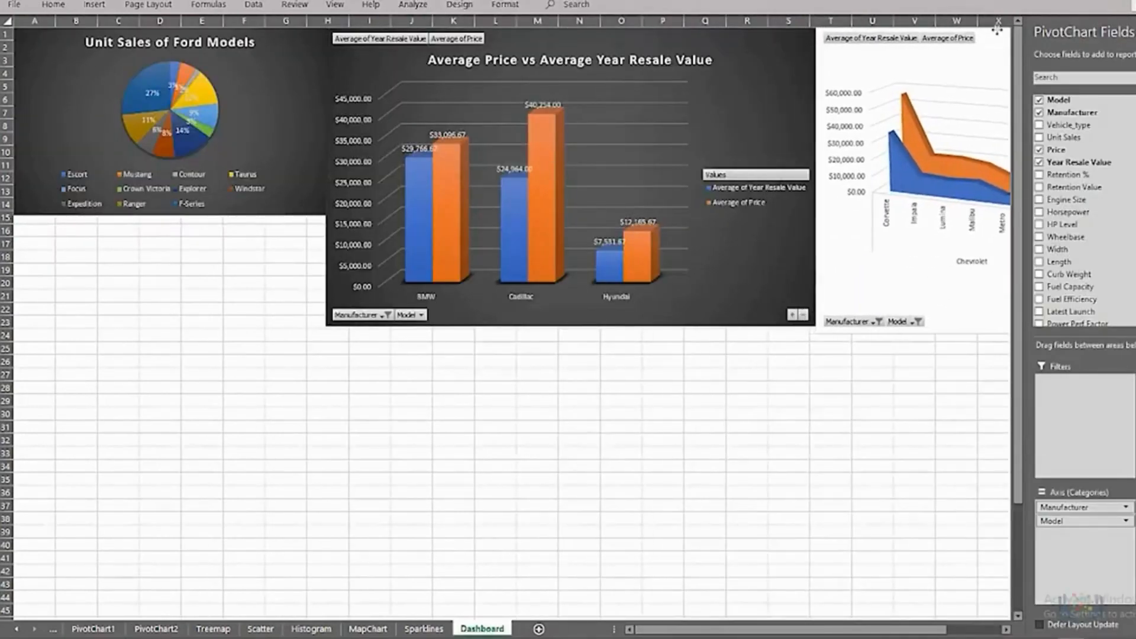
# Step: Copy the Unit Sales of Ford Cars treemap from the Treemap sheet to the Dashboard and place it directly below the pie chart
pyautogui.click(213, 628)
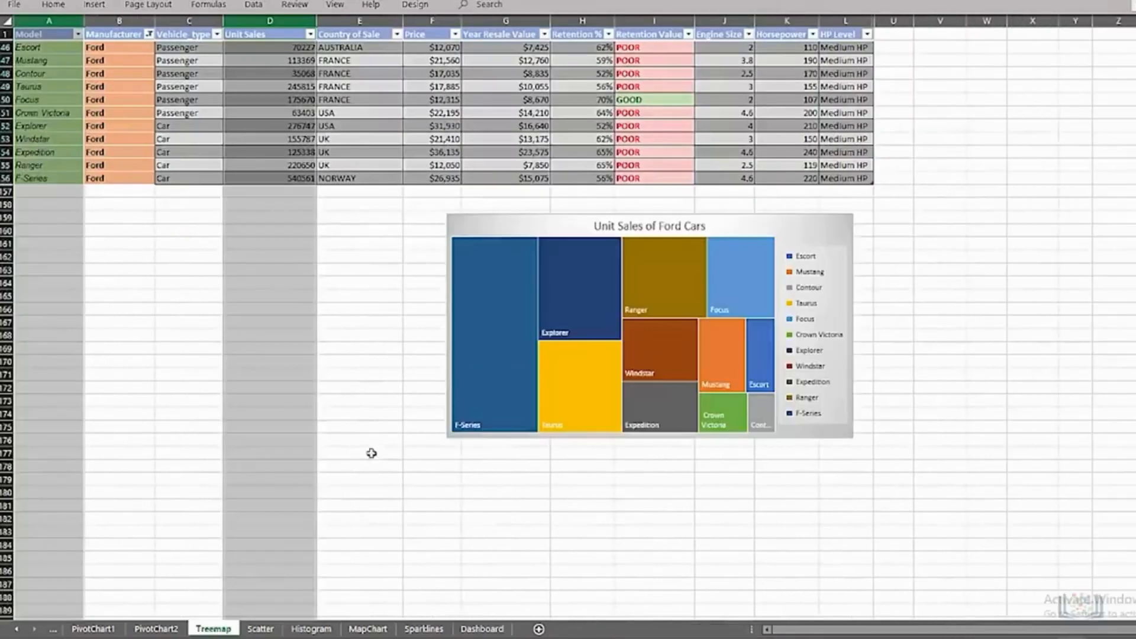
pyautogui.click(520, 223)
pyautogui.click(495, 631)
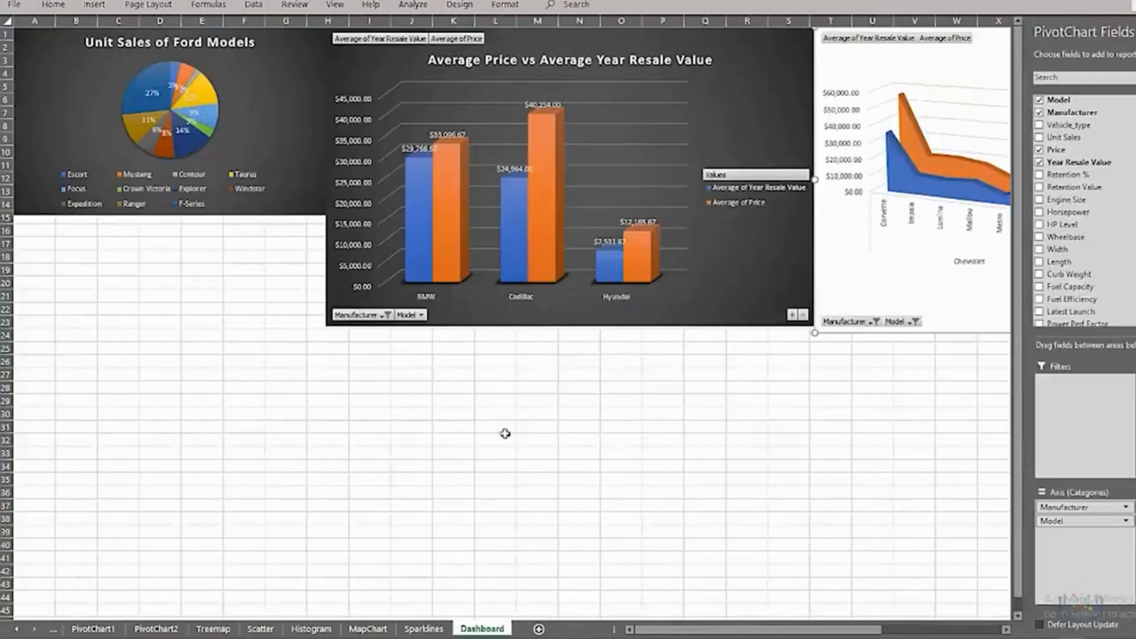
pyautogui.click(504, 436)
pyautogui.hotkey('ctrl', 'v')
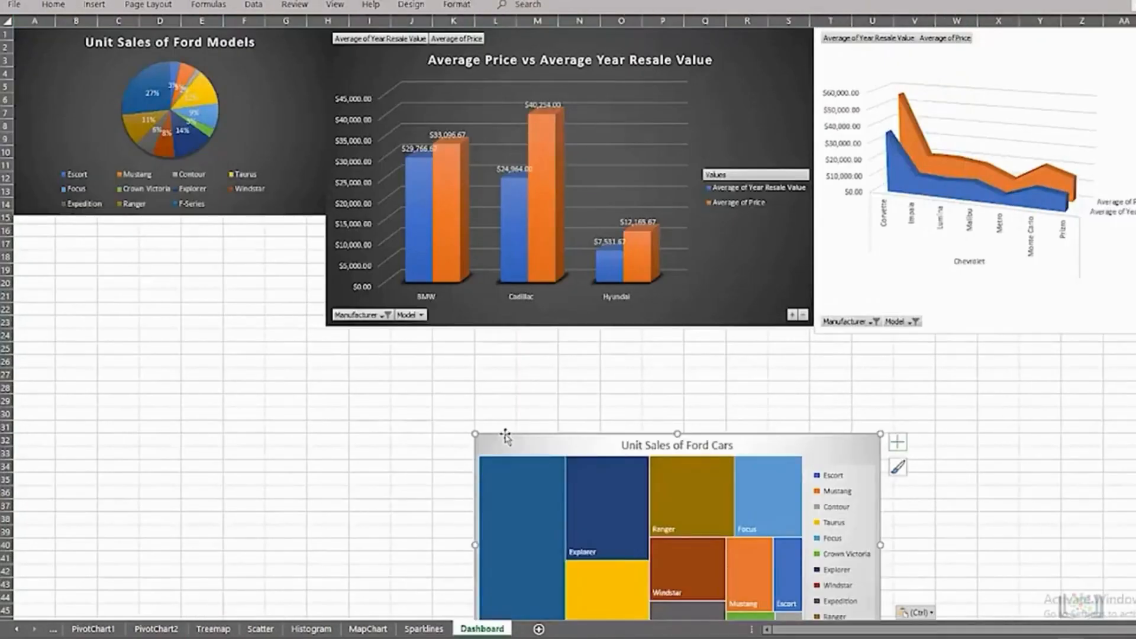
pyautogui.moveTo(570, 444); pyautogui.dragTo(112, 227)
# Step: Copy the Comparing Price with Year Resale Value scatter chart to the Dashboard and place it in the upper row, after the area chart
pyautogui.click(260, 628)
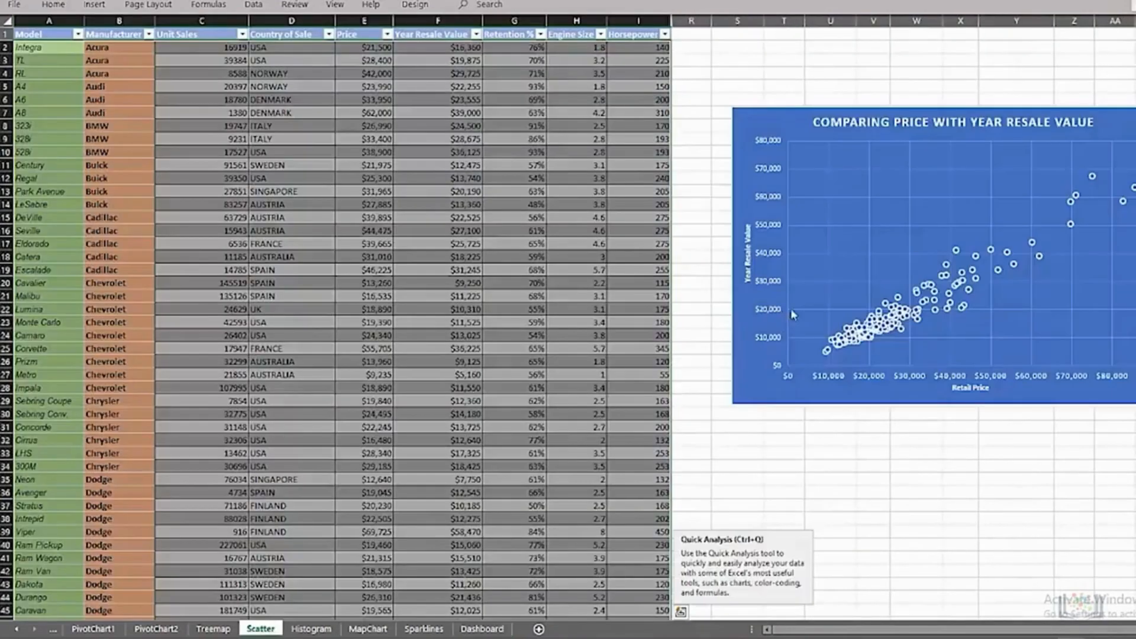
pyautogui.click(777, 113)
pyautogui.hotkey('ctrl', 'c')
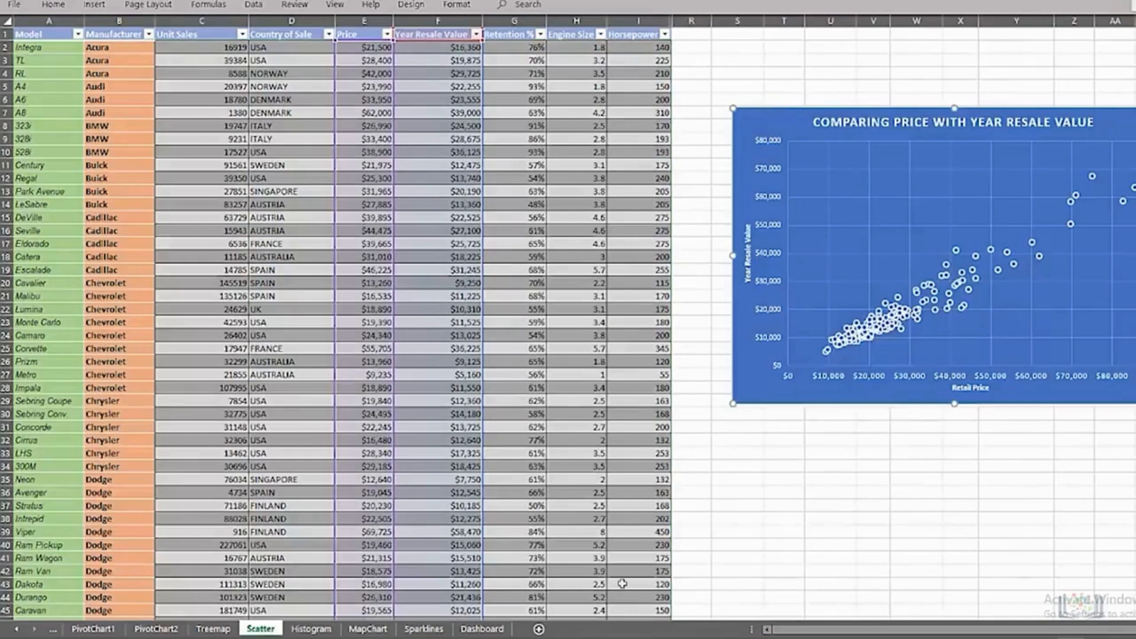
pyautogui.click(483, 628)
pyautogui.hotkey('ctrl', 'v')
pyautogui.moveTo(597, 431); pyautogui.dragTo(1135, 44)
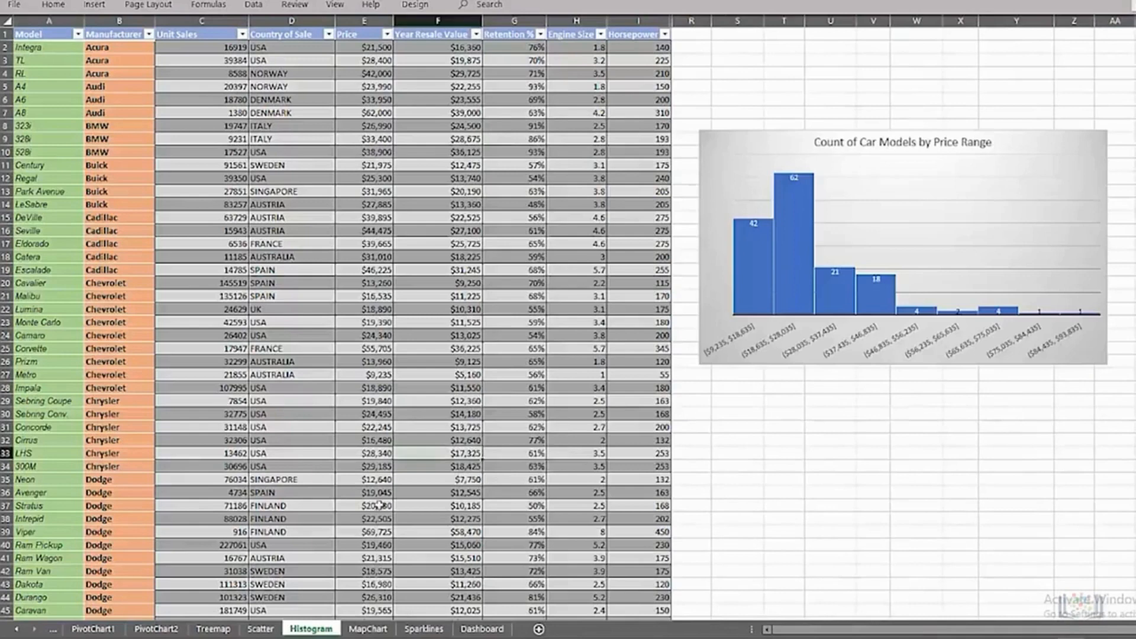
# Step: Copy the Count of Car Models by Price Range histogram to the Dashboard and place it below the column chart, beside the treemap
pyautogui.hotkey('shift', 'F10')
pyautogui.press('Escape')
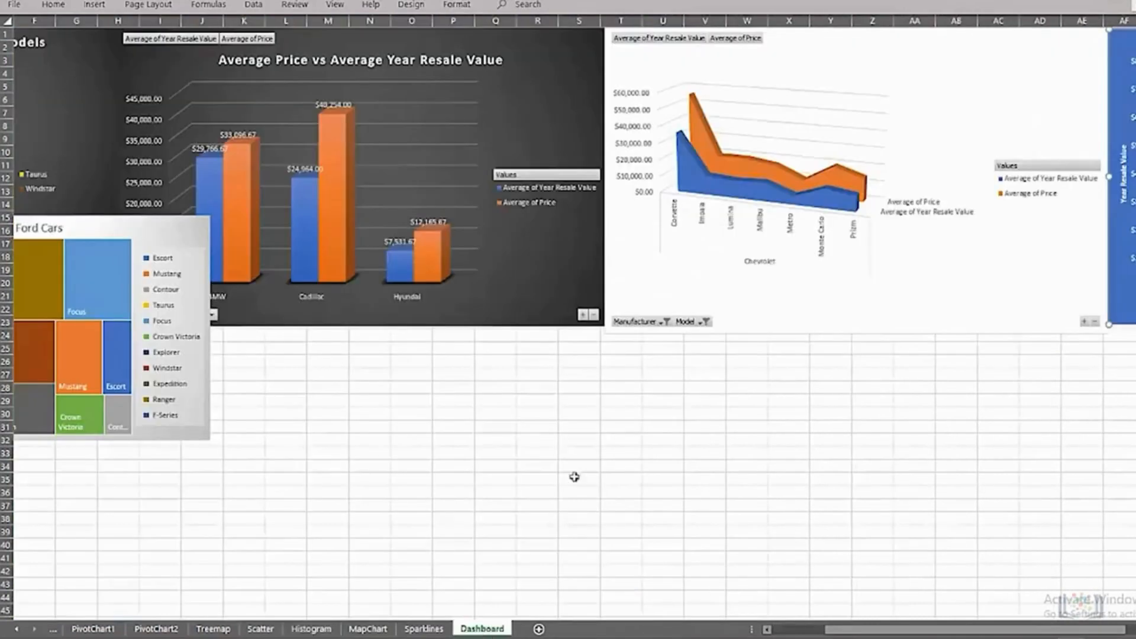
pyautogui.click(572, 451)
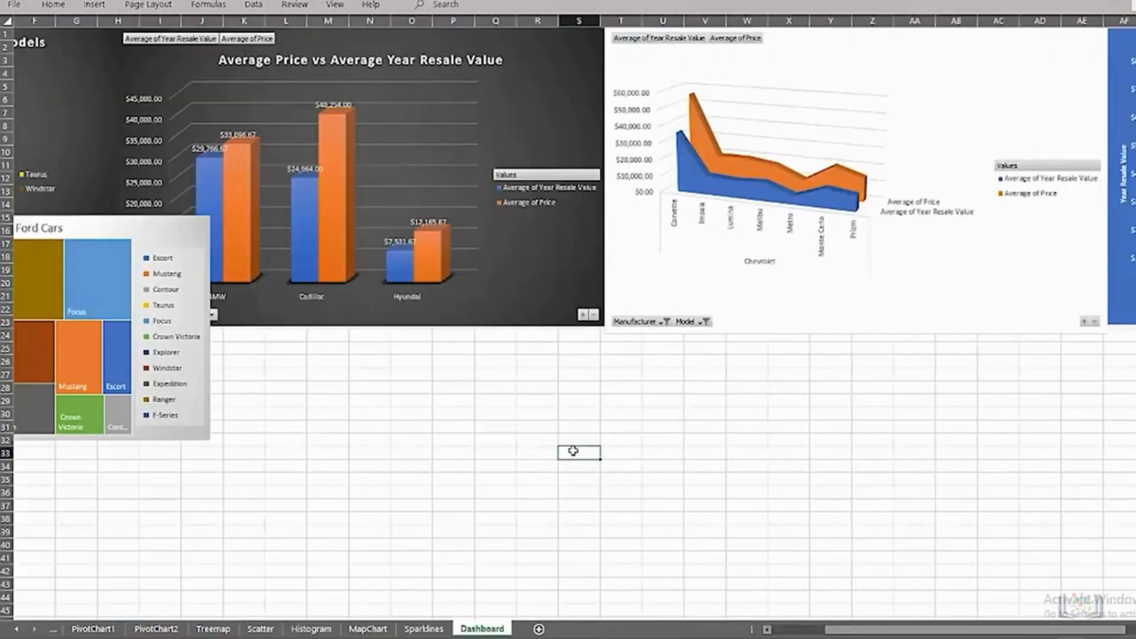
pyautogui.hotkey('ctrl', 'v')
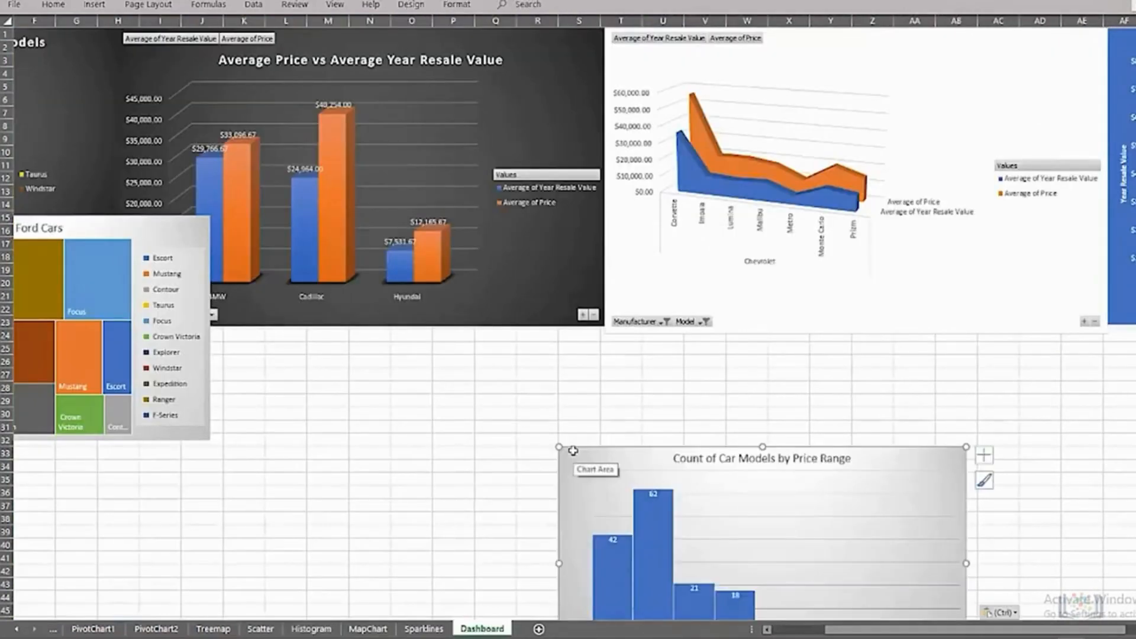
pyautogui.moveTo(573, 452); pyautogui.dragTo(236, 329)
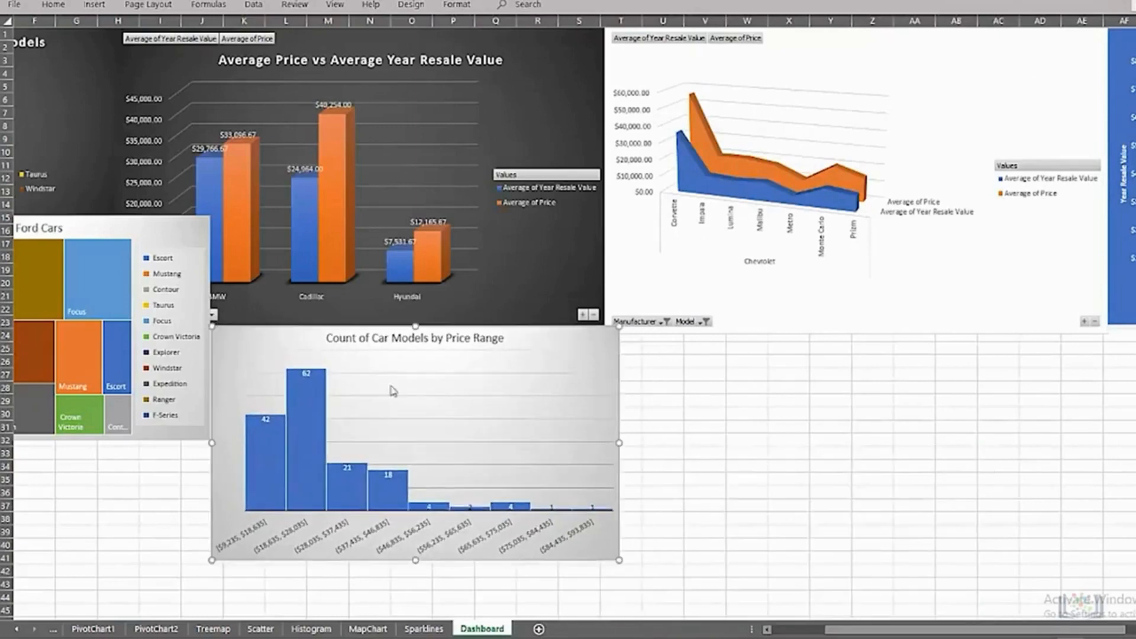
# Step: Copy the Sum of Unit Sales of Cars by Country map to the Dashboard and place it below the area chart, beside the histogram
pyautogui.click(364, 633)
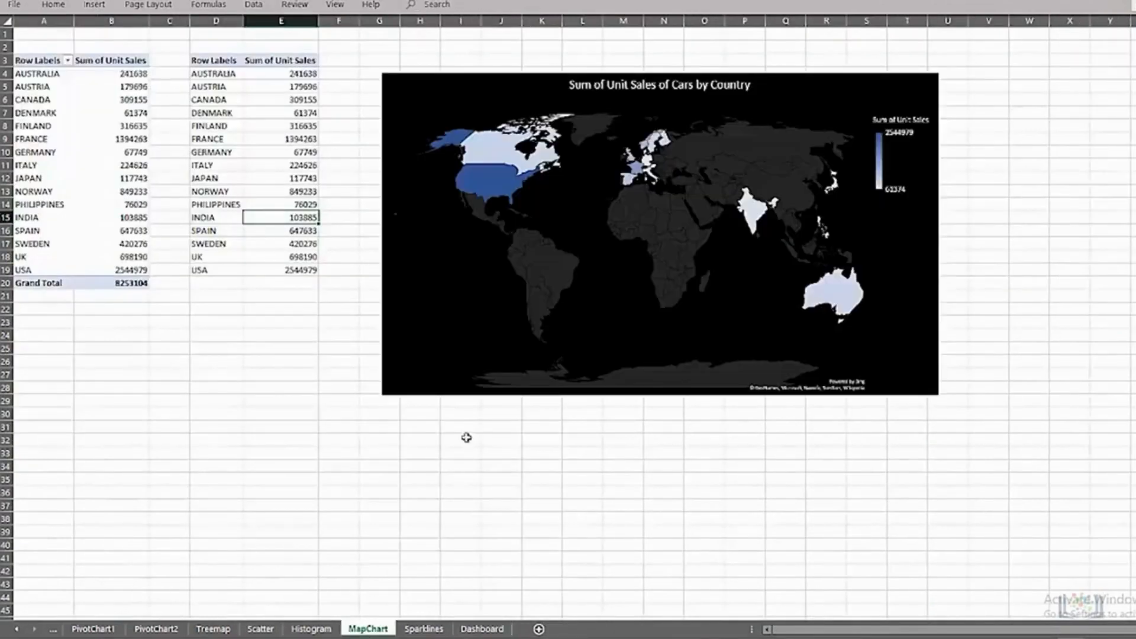
pyautogui.click(765, 401)
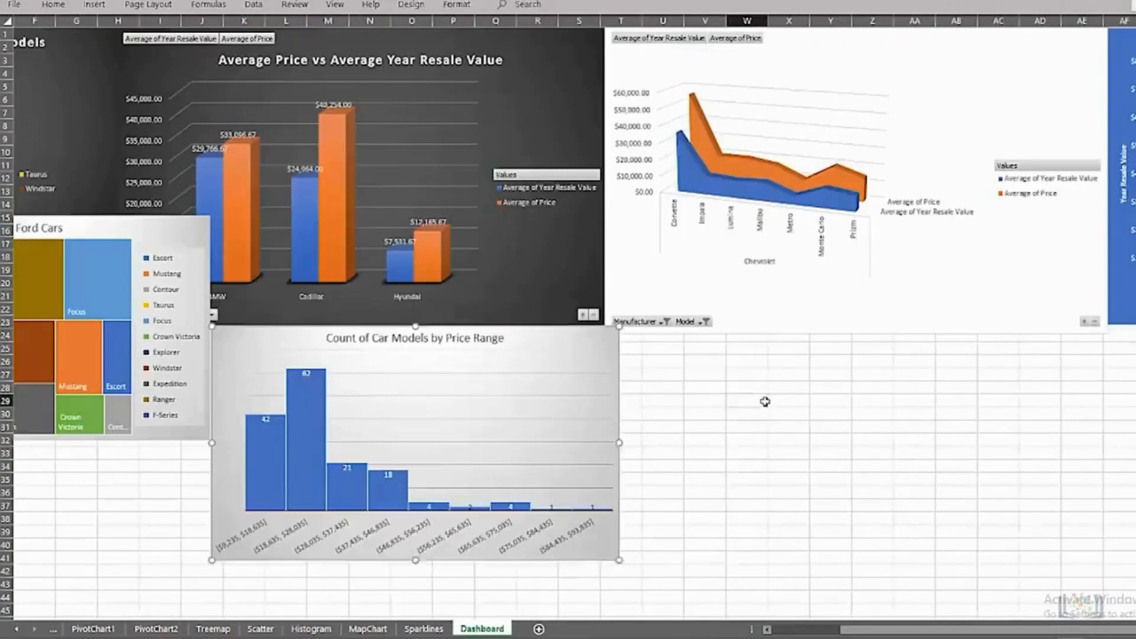
pyautogui.hotkey('ctrl', 'v')
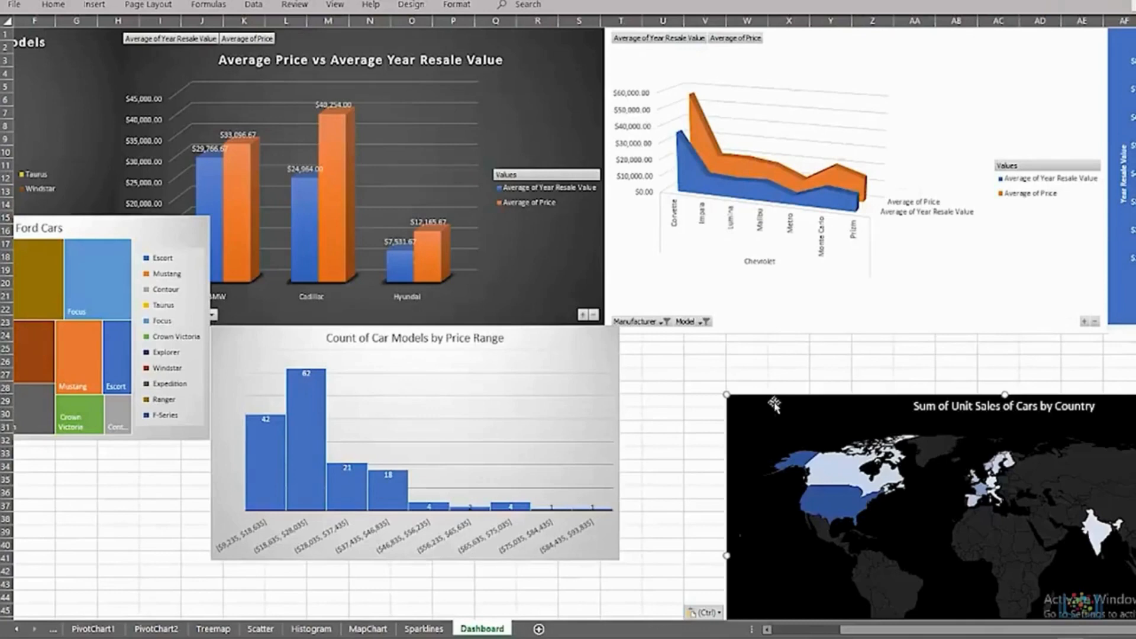
pyautogui.moveTo(793, 420); pyautogui.dragTo(686, 354)
# Step: Copy the whole Ford quarterly sales table with its trend sparklines from the Sparklines sheet to Dashboard cell F33, below the treemap
pyautogui.click(424, 629)
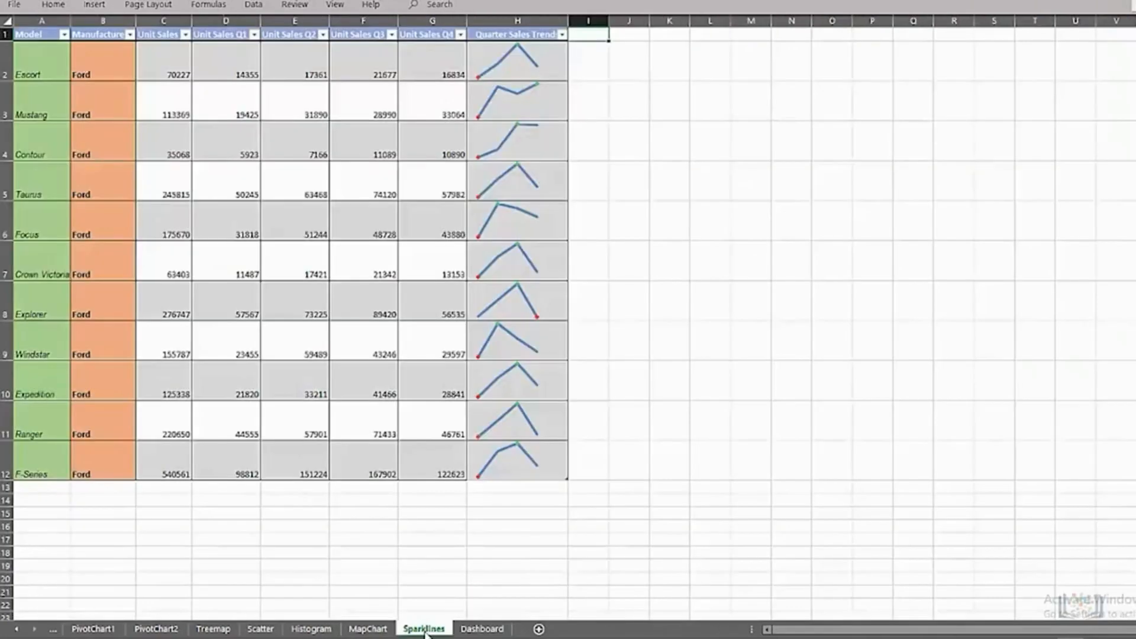
pyautogui.hotkey('shift', 'Right')
pyautogui.hotkey('shift', 'Right')
pyautogui.hotkey('shift', 'Right')
pyautogui.hotkey('shift', 'Right')
pyautogui.hotkey('shift', 'Right')
pyautogui.hotkey('shift', 'Right')
pyautogui.hotkey('shift', 'Right')
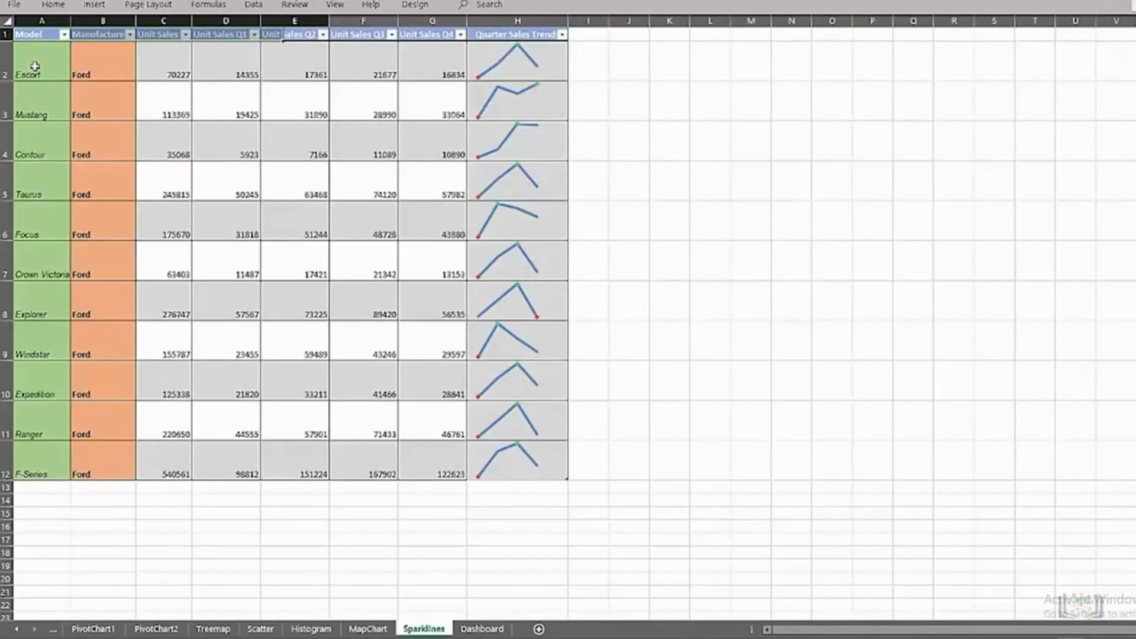
pyautogui.hotkey('shift', 'Down')
pyautogui.hotkey('shift', 'Down')
pyautogui.hotkey('shift', 'Down')
pyautogui.hotkey('shift', 'Down')
pyautogui.hotkey('shift', 'Down')
pyautogui.hotkey('shift', 'Down')
pyautogui.hotkey('shift', 'Down')
pyautogui.hotkey('shift', 'Down')
pyautogui.hotkey('shift', 'Down')
pyautogui.hotkey('shift', 'Down')
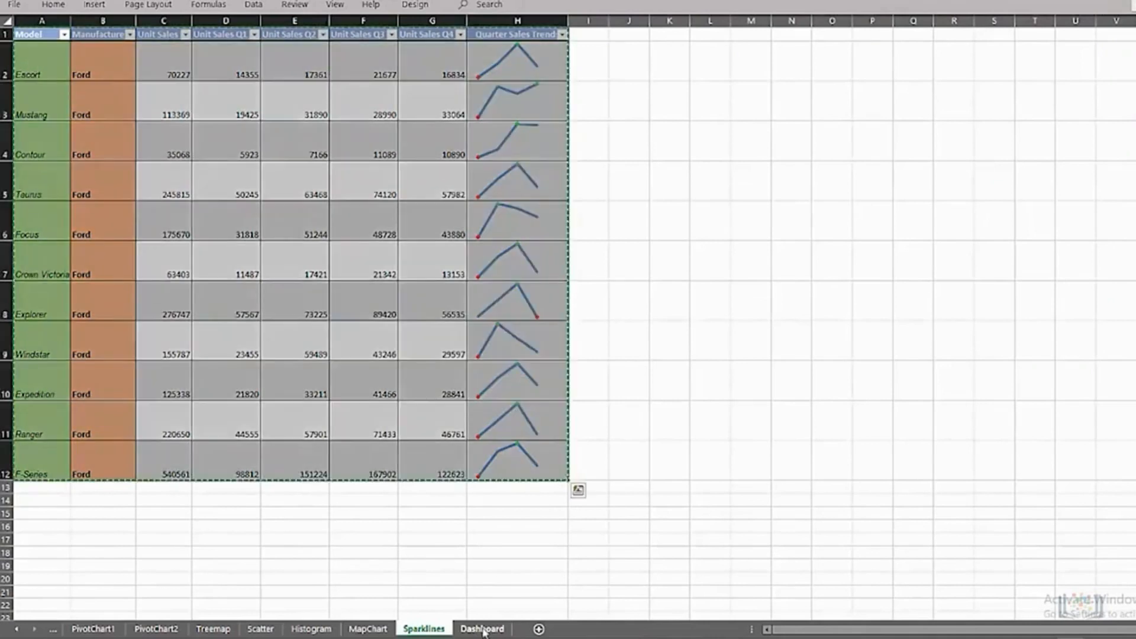
pyautogui.click(483, 629)
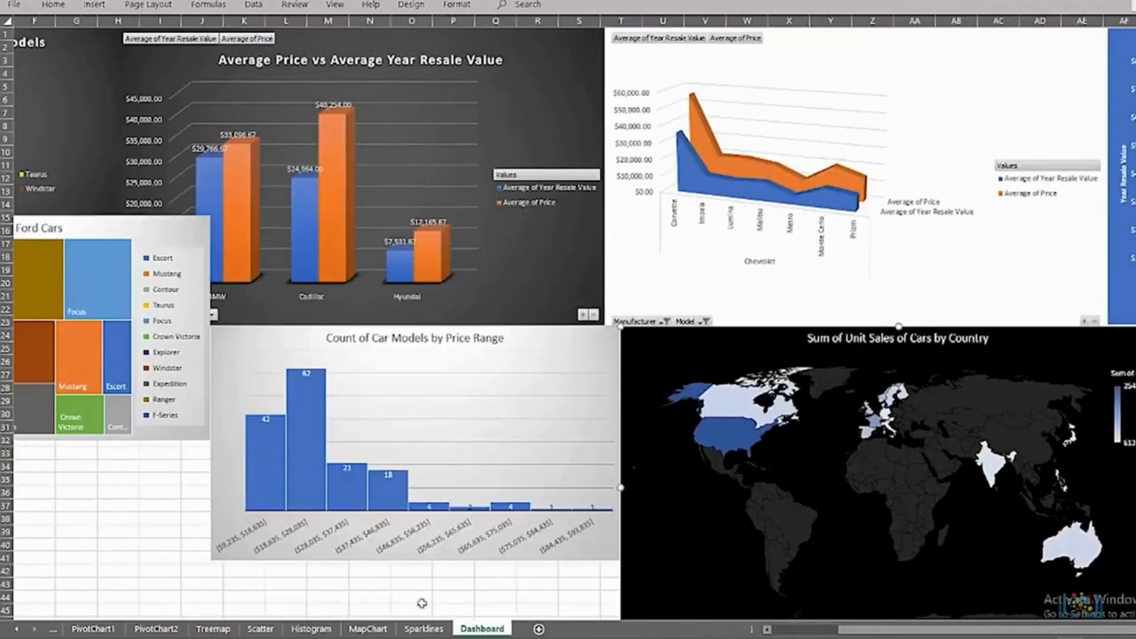
pyautogui.click(32, 454)
pyautogui.hotkey('ctrl', 'v')
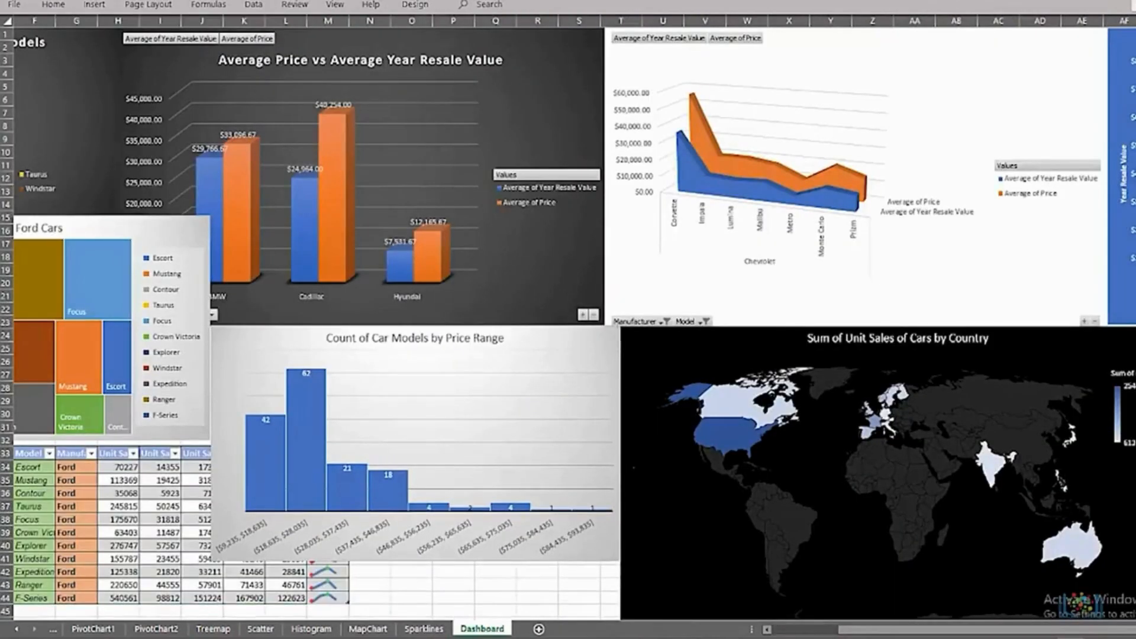
# Step: Copy the Price of Ford Cars line chart and Retention % bar chart from LinePieBar to the Dashboard and place them beside the map
pyautogui.click(16, 630)
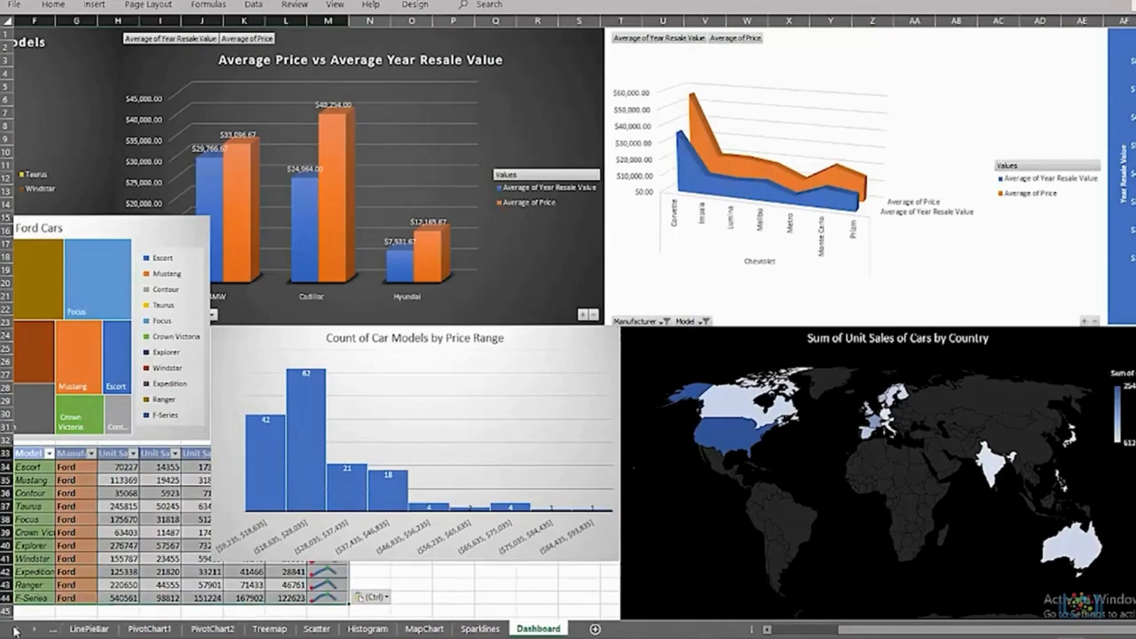
pyautogui.click(94, 630)
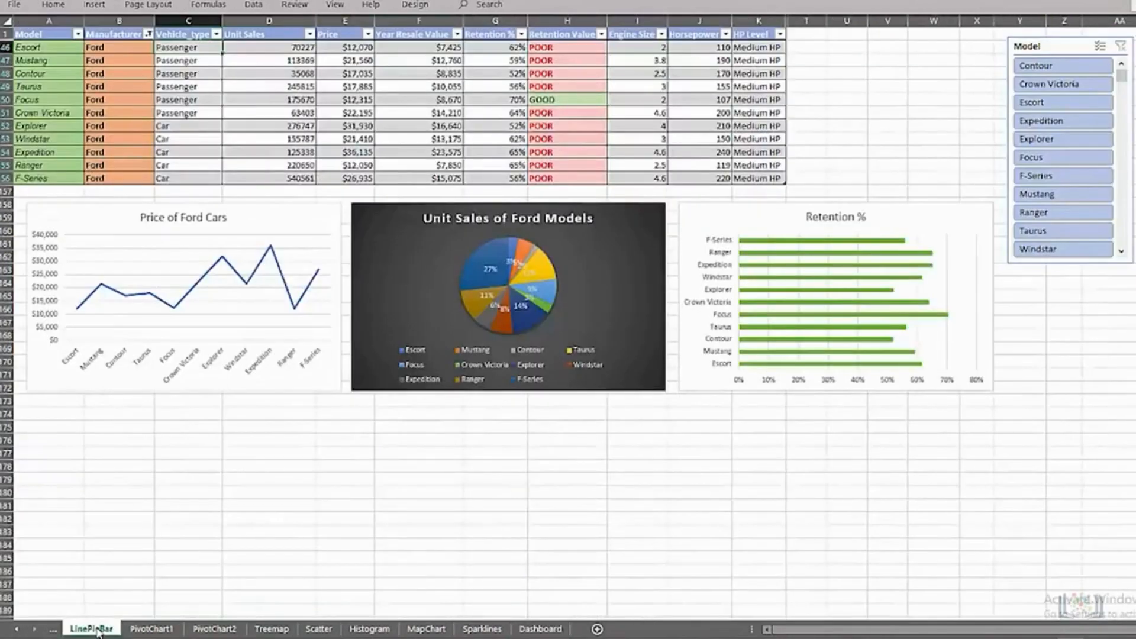
pyautogui.click(93, 214)
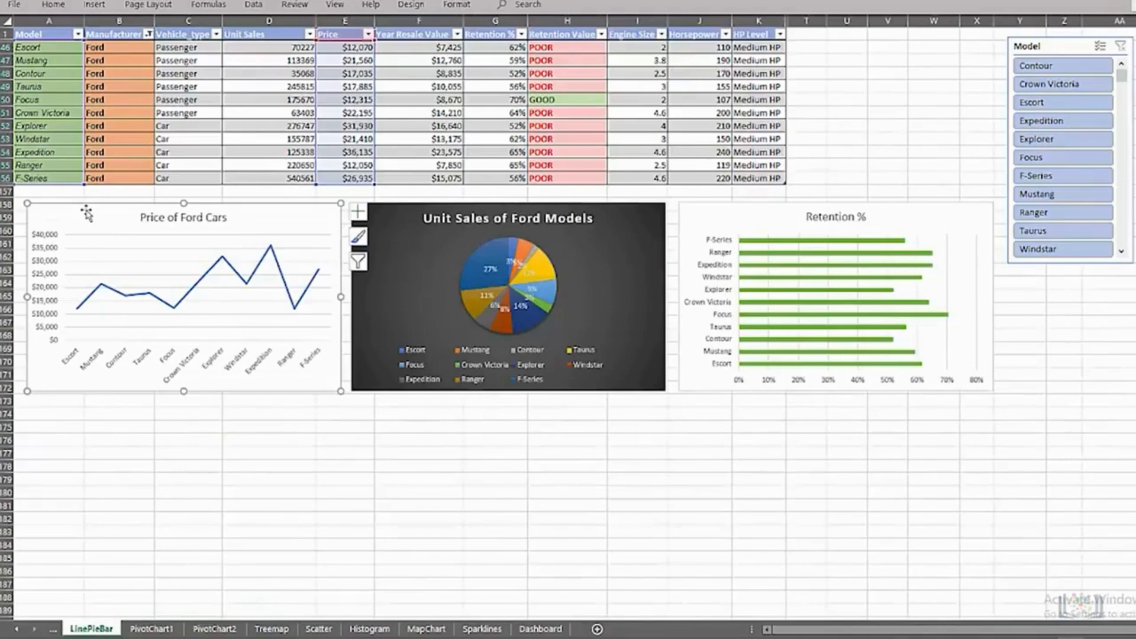
pyautogui.keyDown('ctrl'); pyautogui.click(710, 211); pyautogui.keyUp('ctrl')
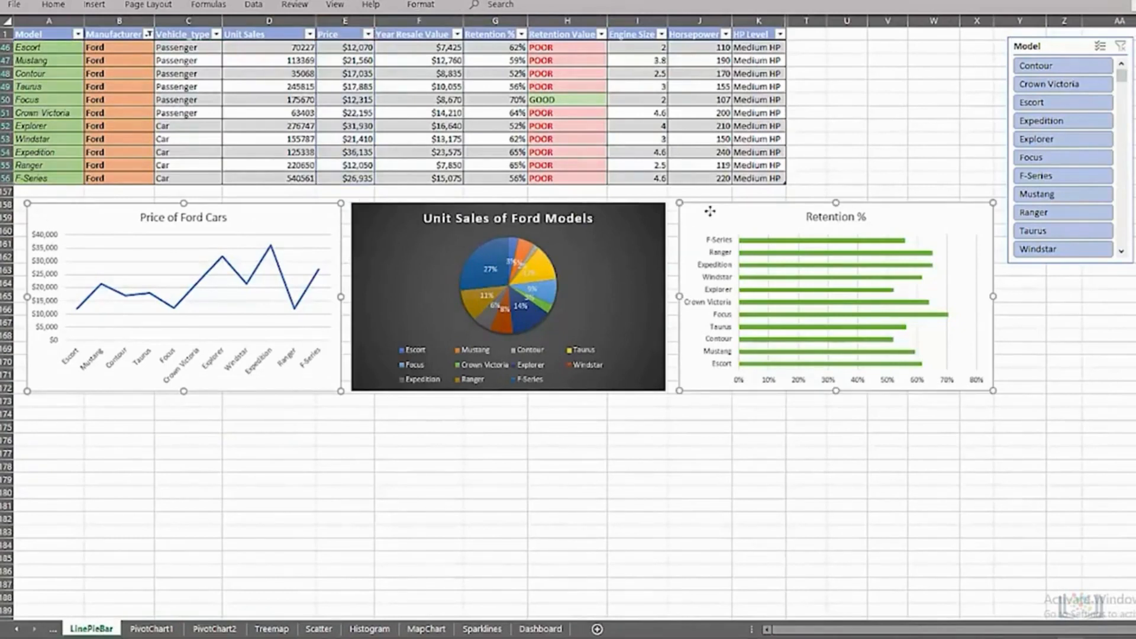
pyautogui.click(540, 629)
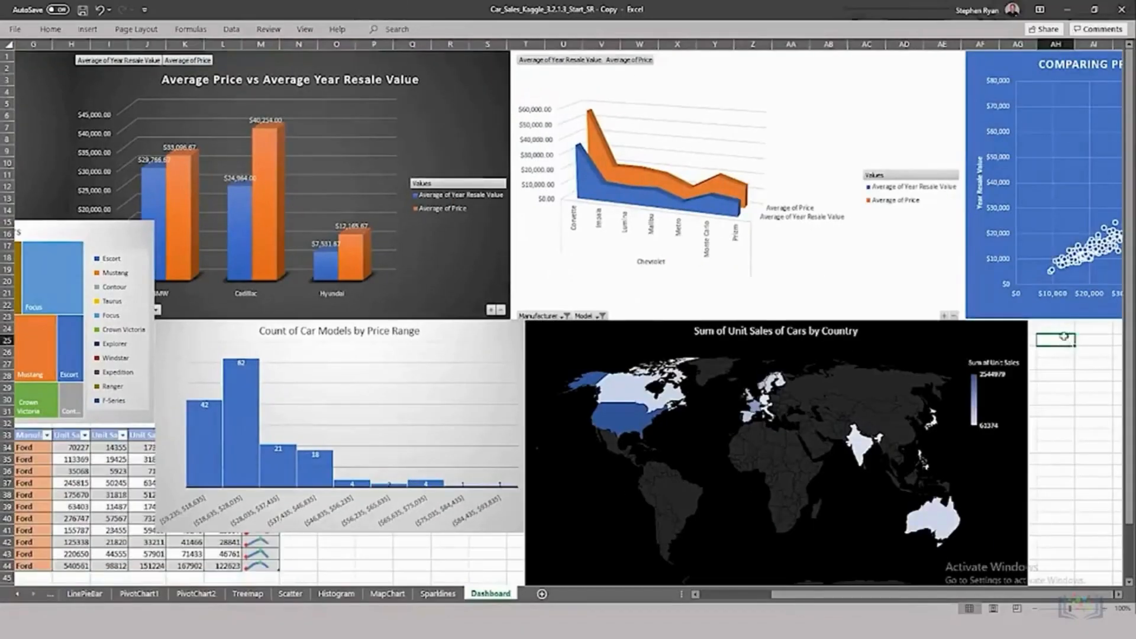
pyautogui.hotkey('ctrl', 'v')
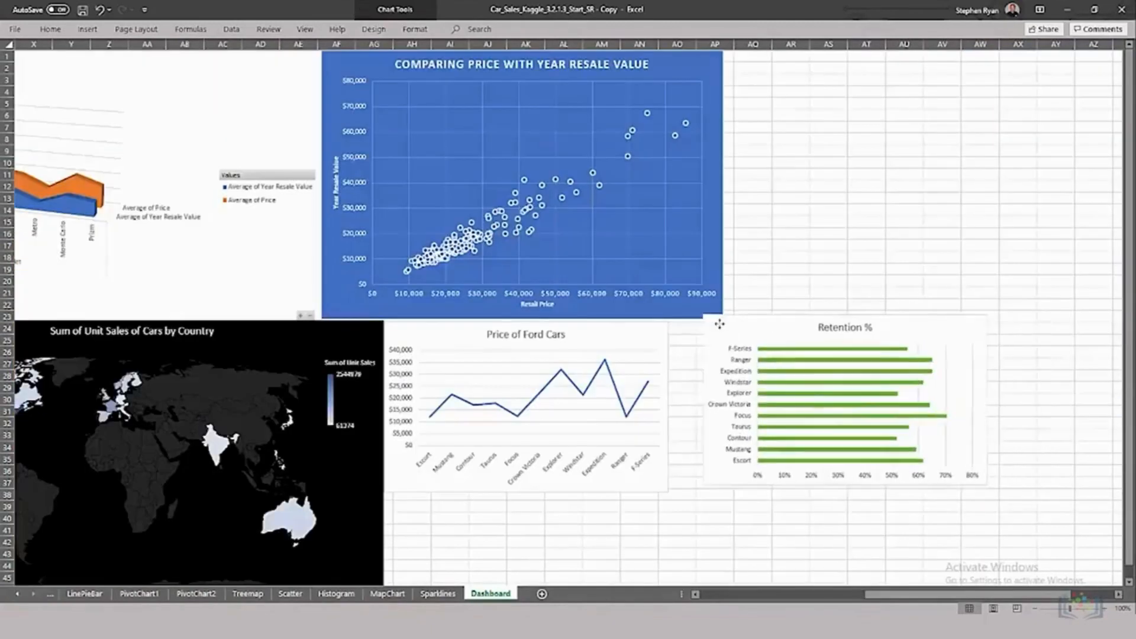
pyautogui.moveTo(720, 322); pyautogui.dragTo(695, 329)
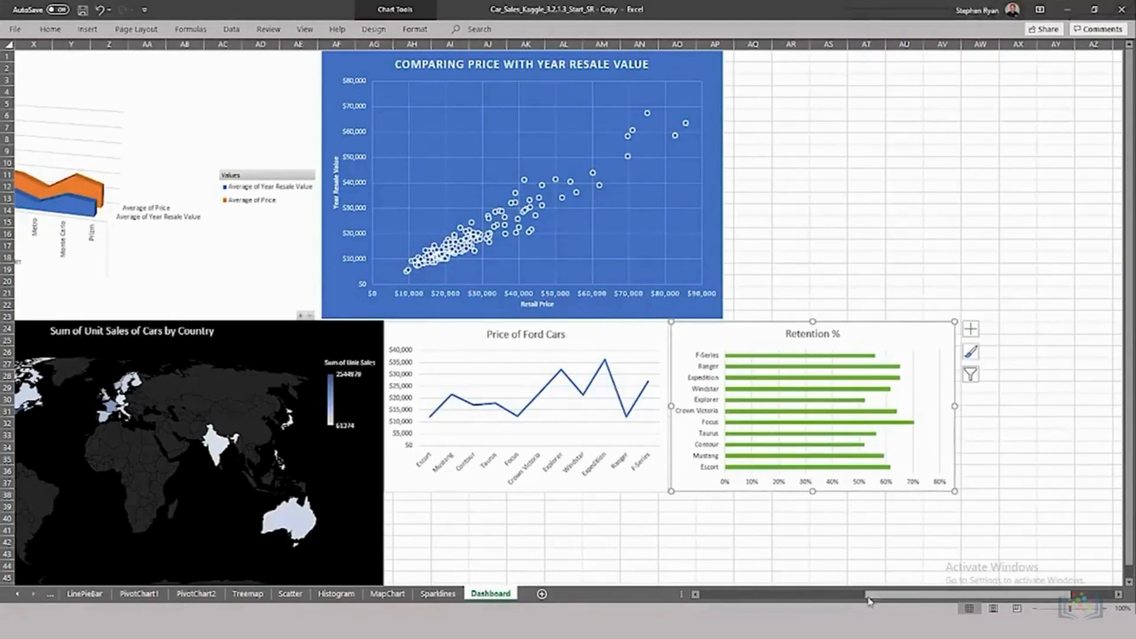
pyautogui.click(751, 598)
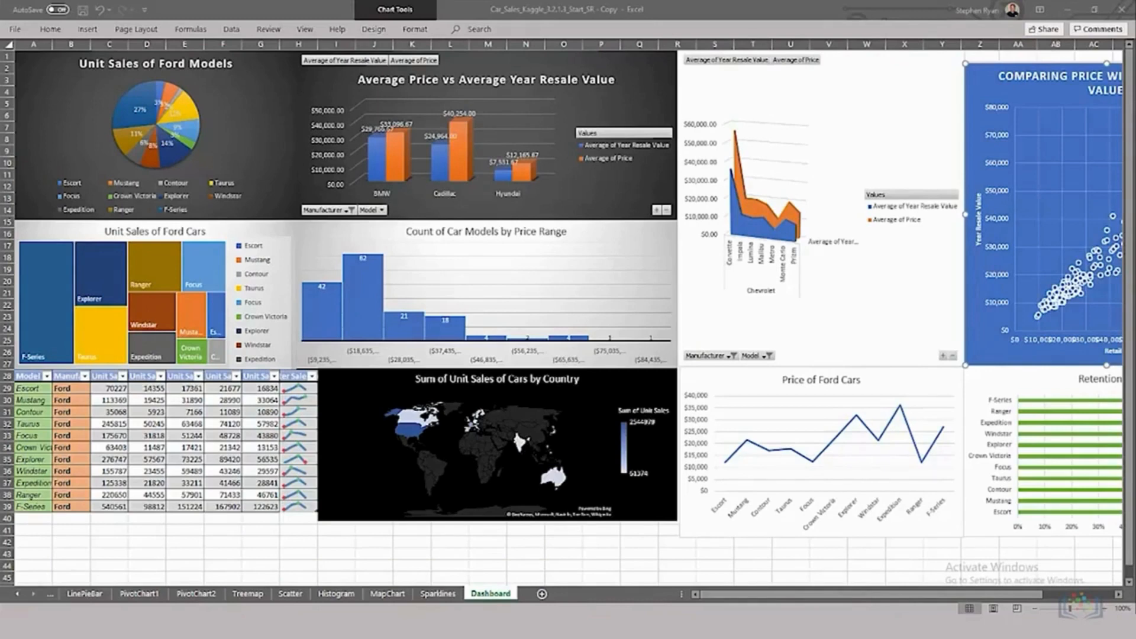
# Step: Create a copy of the Dashboard sheet at the end of the same workbook
pyautogui.click(1036, 609)
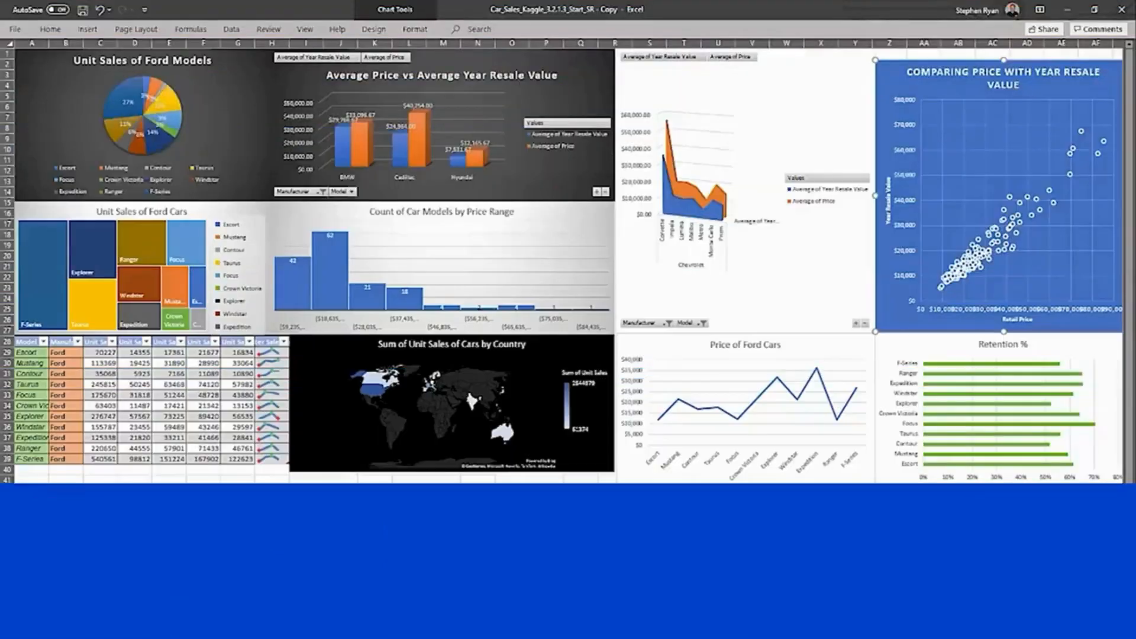
pyautogui.rightClick(502, 596)
pyautogui.click(510, 484)
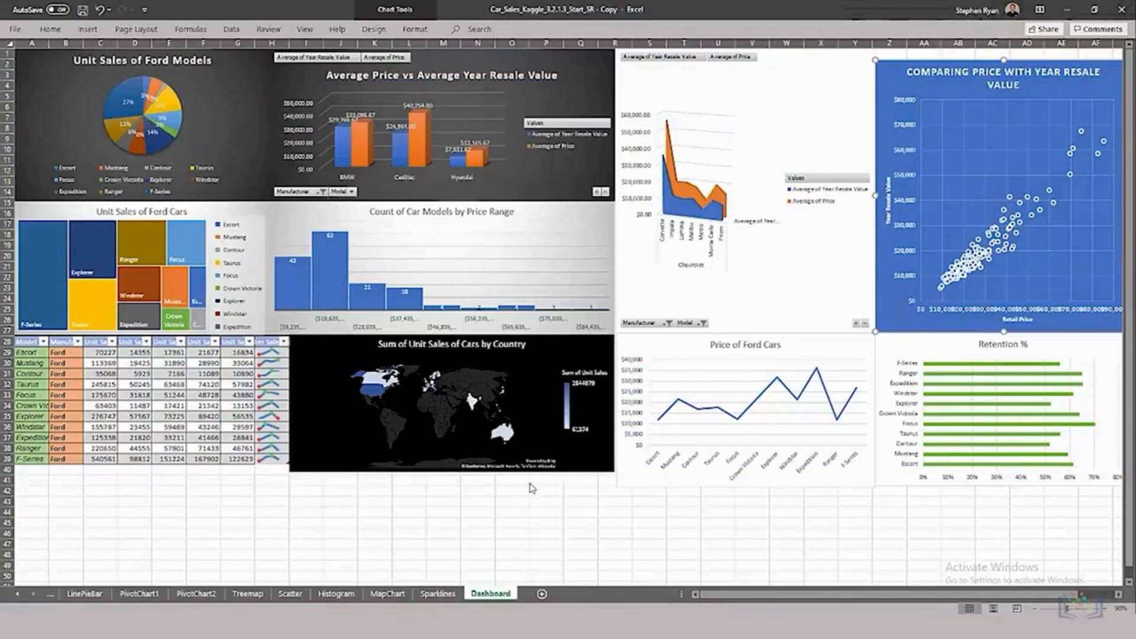
pyautogui.click(453, 527)
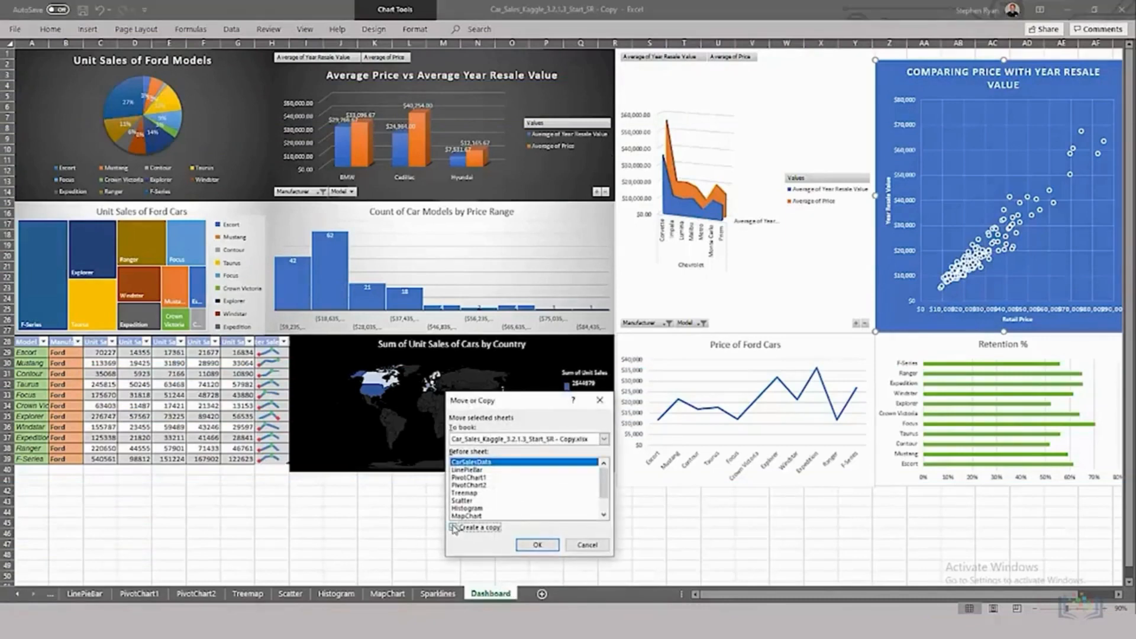
pyautogui.moveTo(604, 486); pyautogui.dragTo(604, 503)
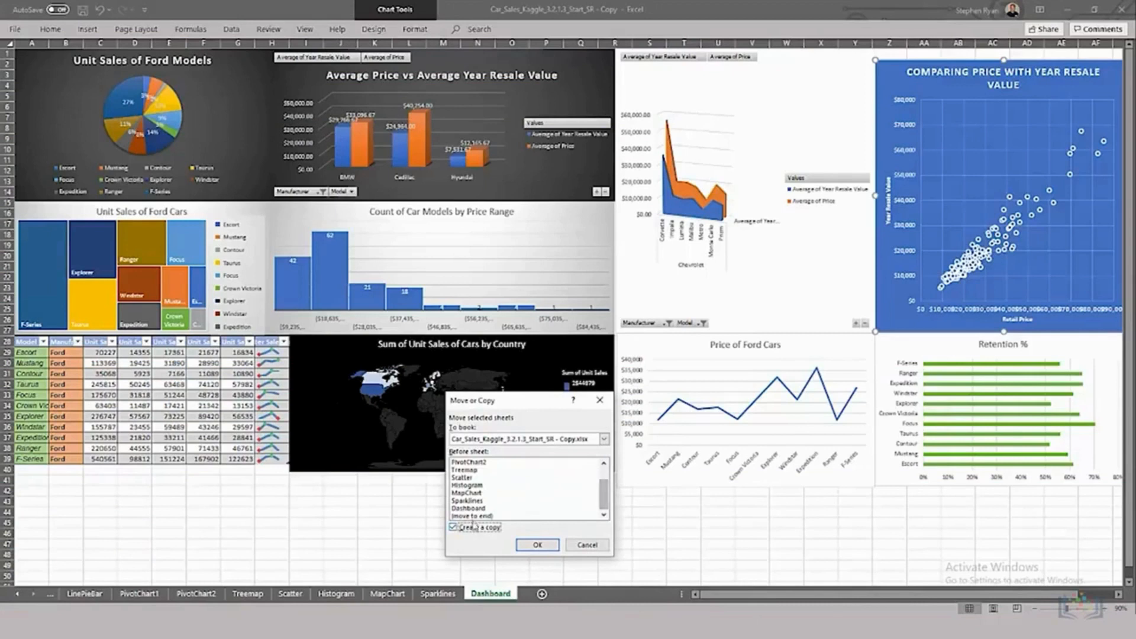
pyautogui.click(473, 517)
pyautogui.click(526, 543)
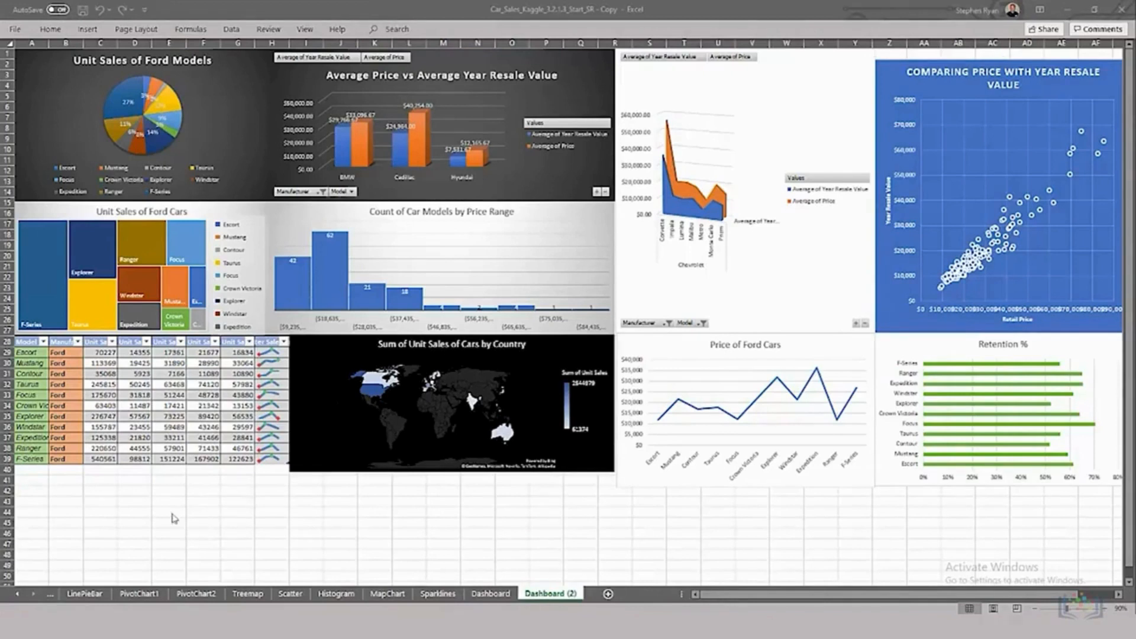
# Step: Delete the treemap, the column chart, the scatter chart and the histogram from the Dashboard (2) sheet
pyautogui.click(46, 214)
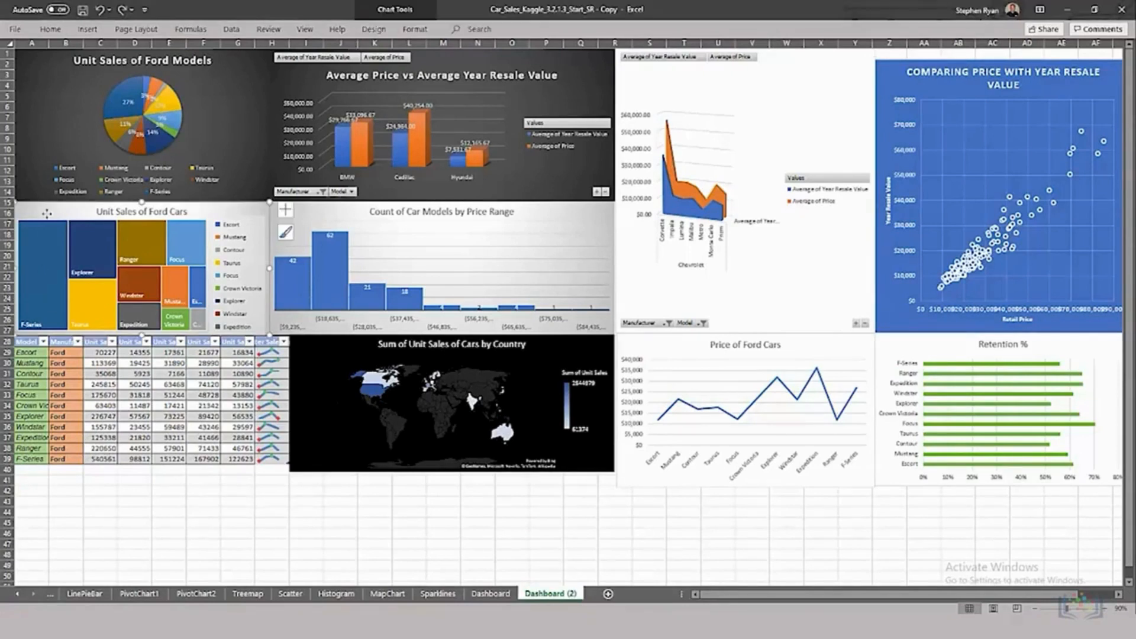
pyautogui.press('Delete')
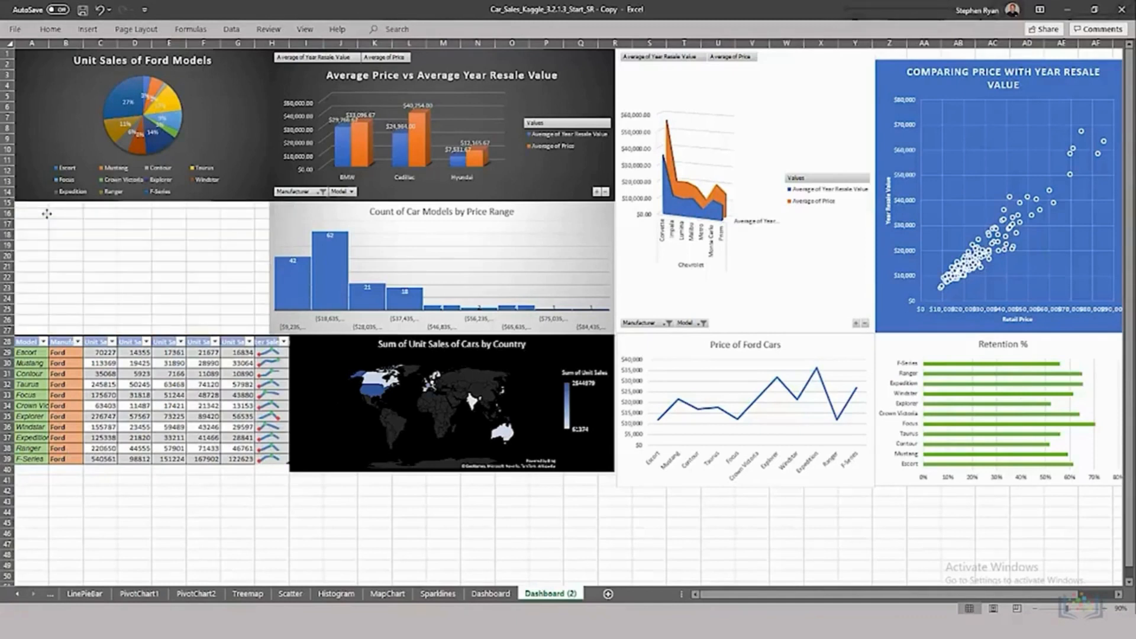
pyautogui.click(293, 81)
pyautogui.doubleClick(294, 82)
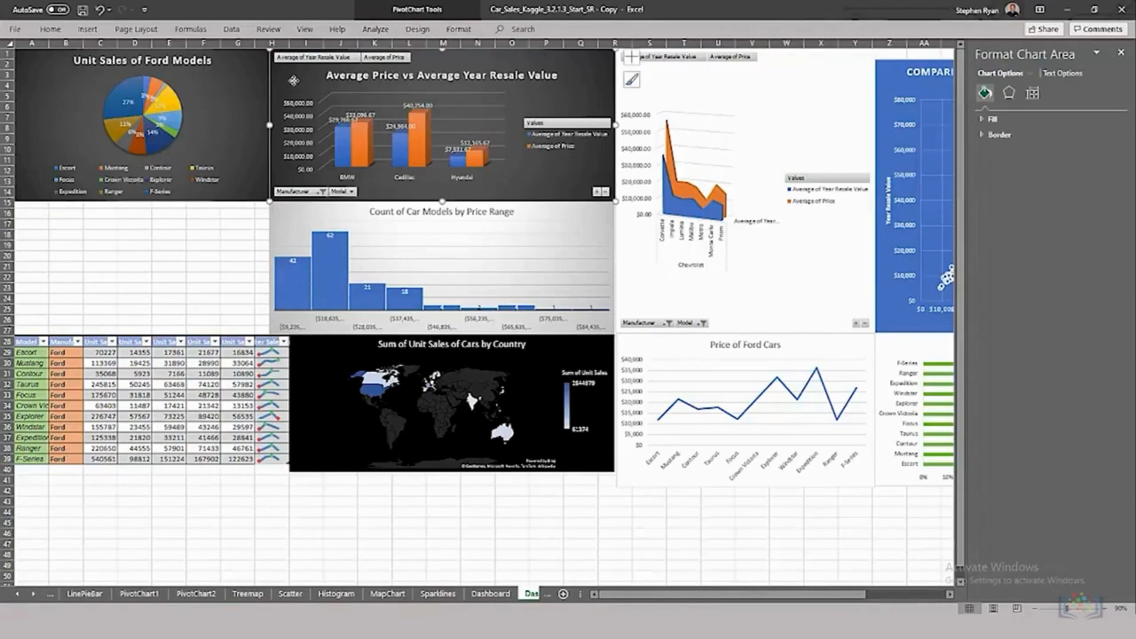
pyautogui.press('Delete')
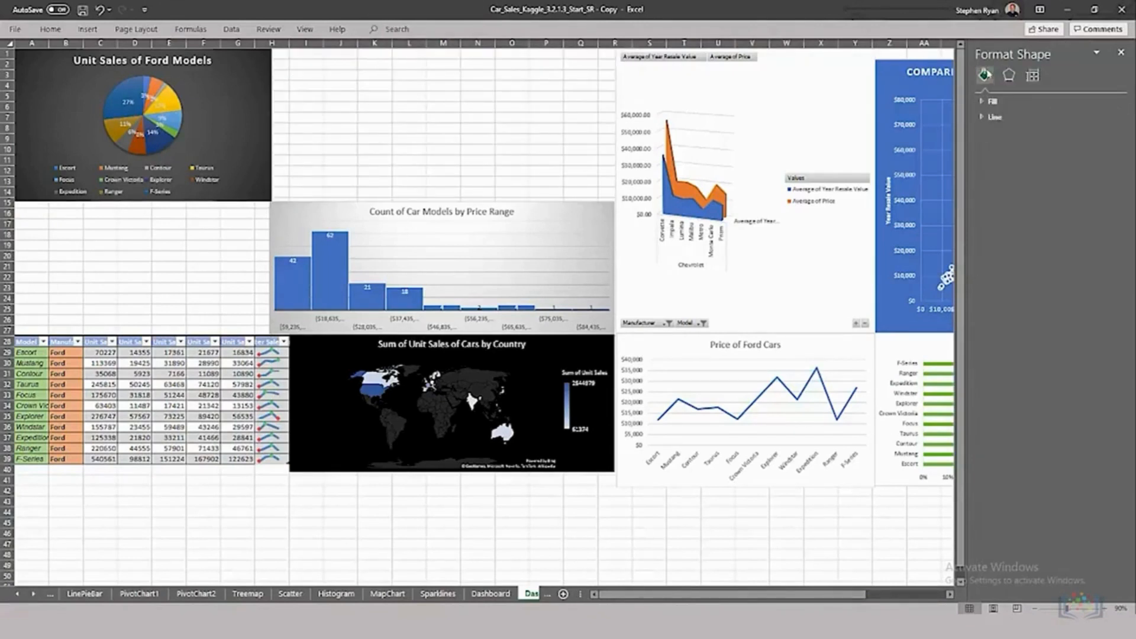
pyautogui.click(888, 78)
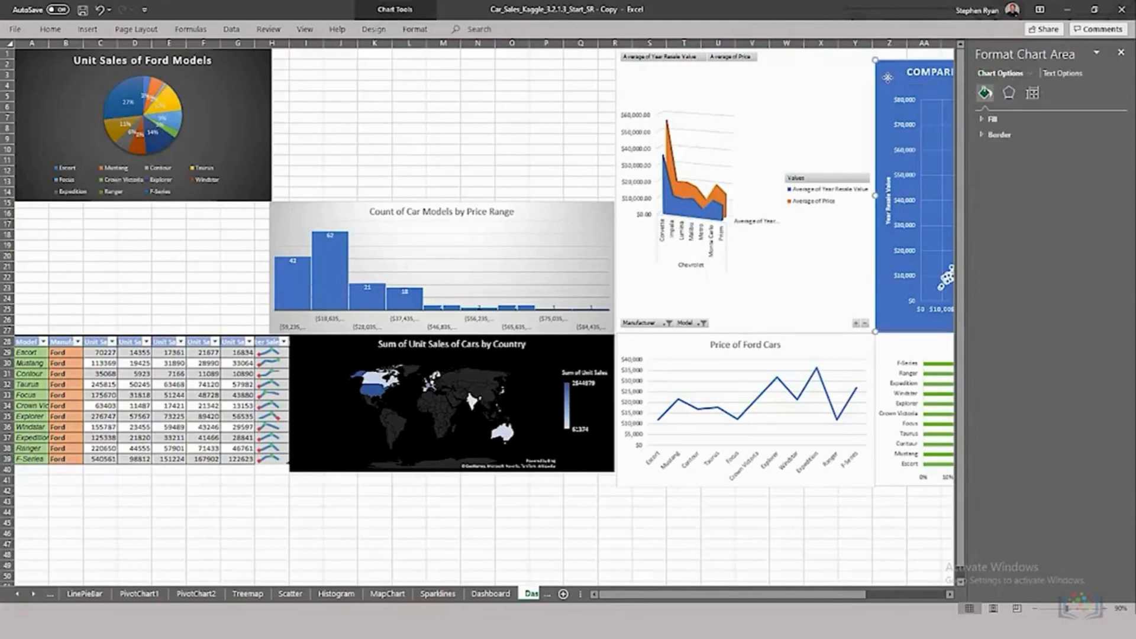
pyautogui.press('Delete')
pyautogui.click(290, 213)
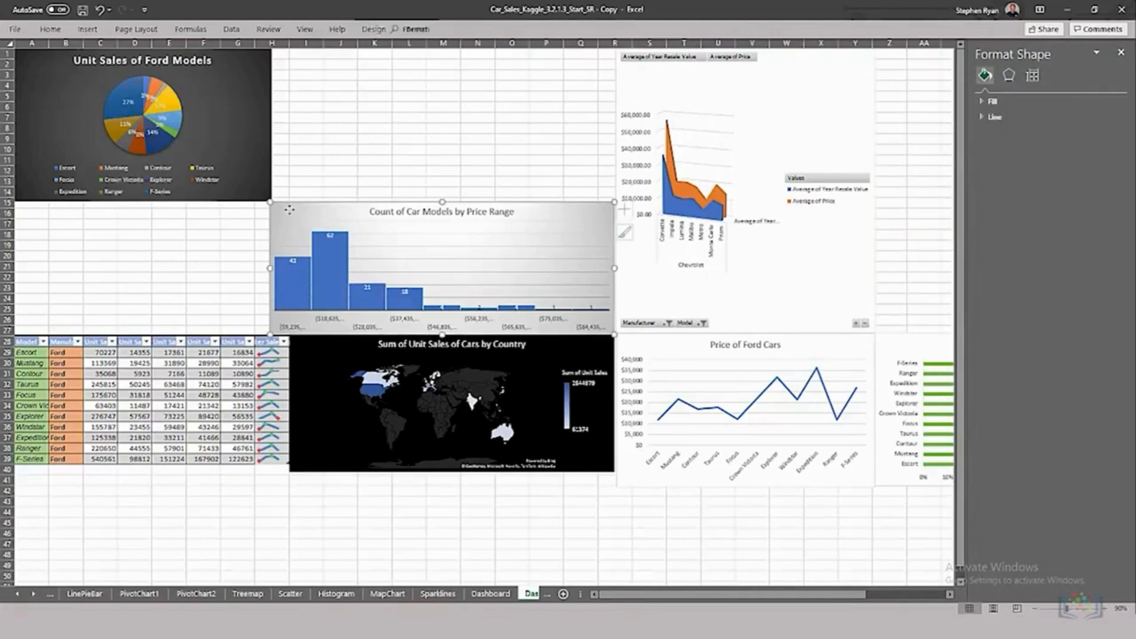
pyautogui.press('Delete')
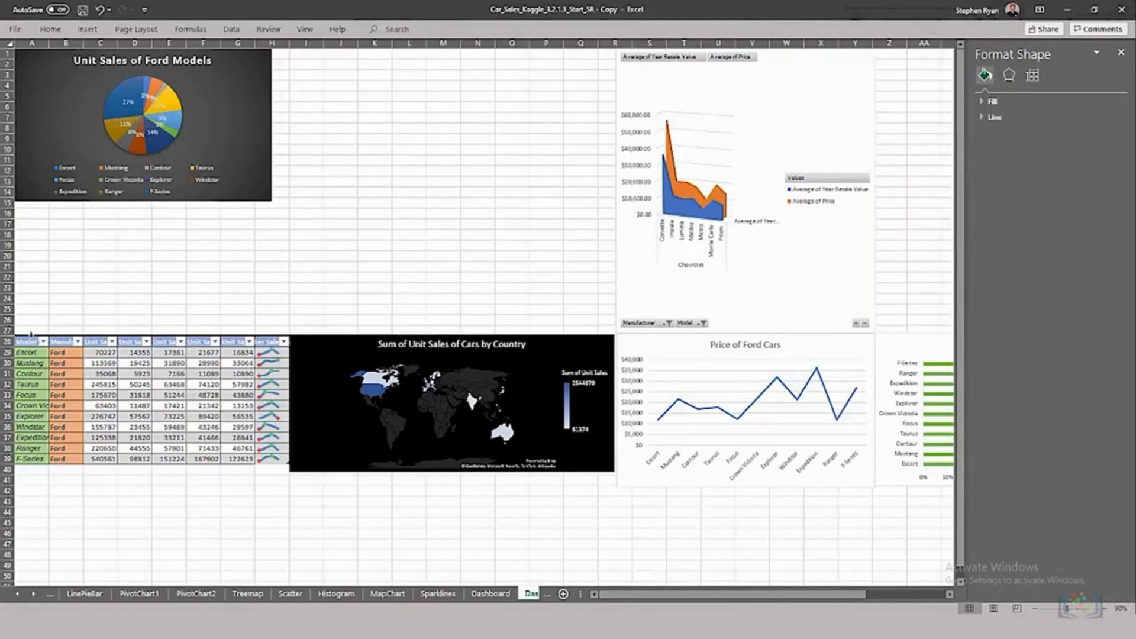
# Step: Delete all columns of the Ford quarterly sales table, including its sparklines, from the Dashboard (2) sheet
pyautogui.moveTo(29, 341)
pyautogui.mouseDown()
pyautogui.moveTo(113, 346)
pyautogui.moveTo(253, 396)
pyautogui.moveTo(253, 462)
pyautogui.mouseUp()
pyautogui.rightClick(201, 385)
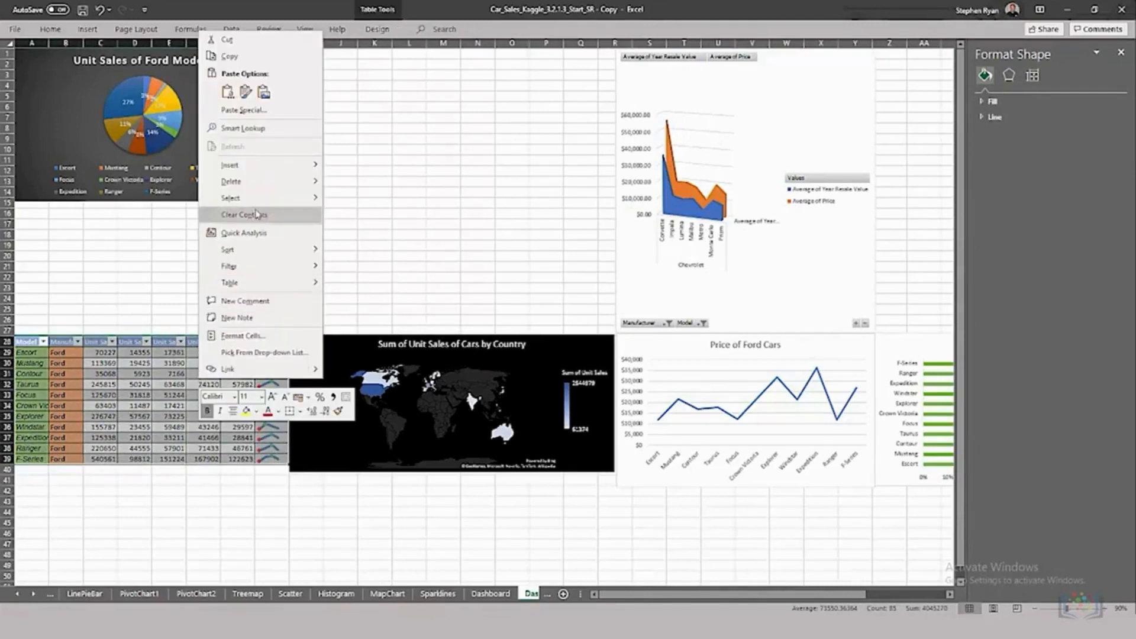
pyautogui.moveTo(303, 185)
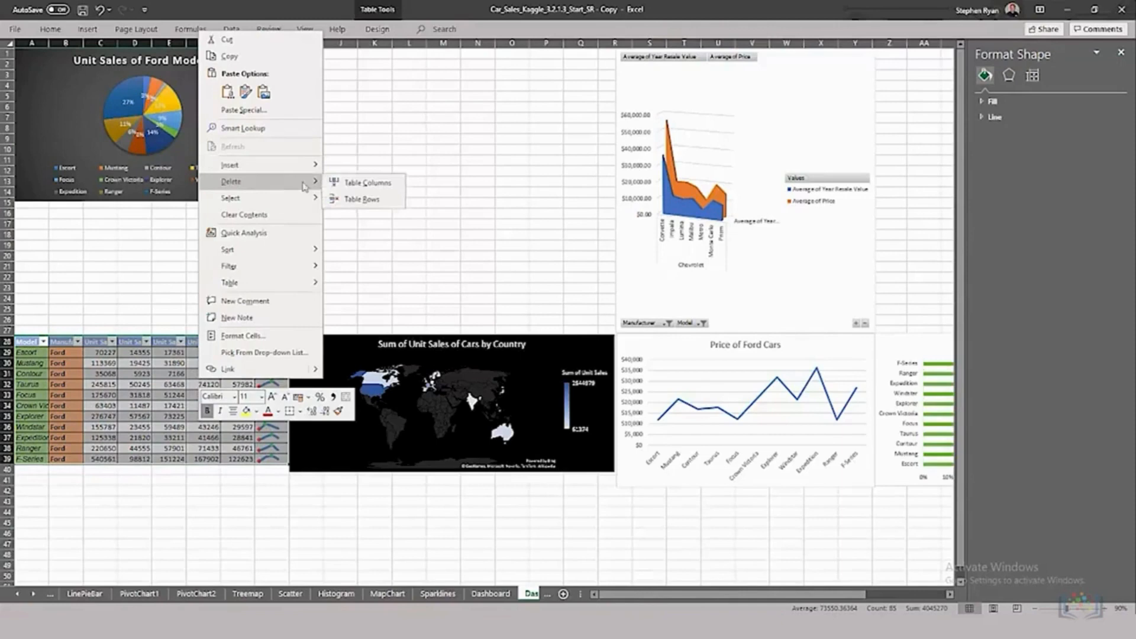
pyautogui.click(339, 183)
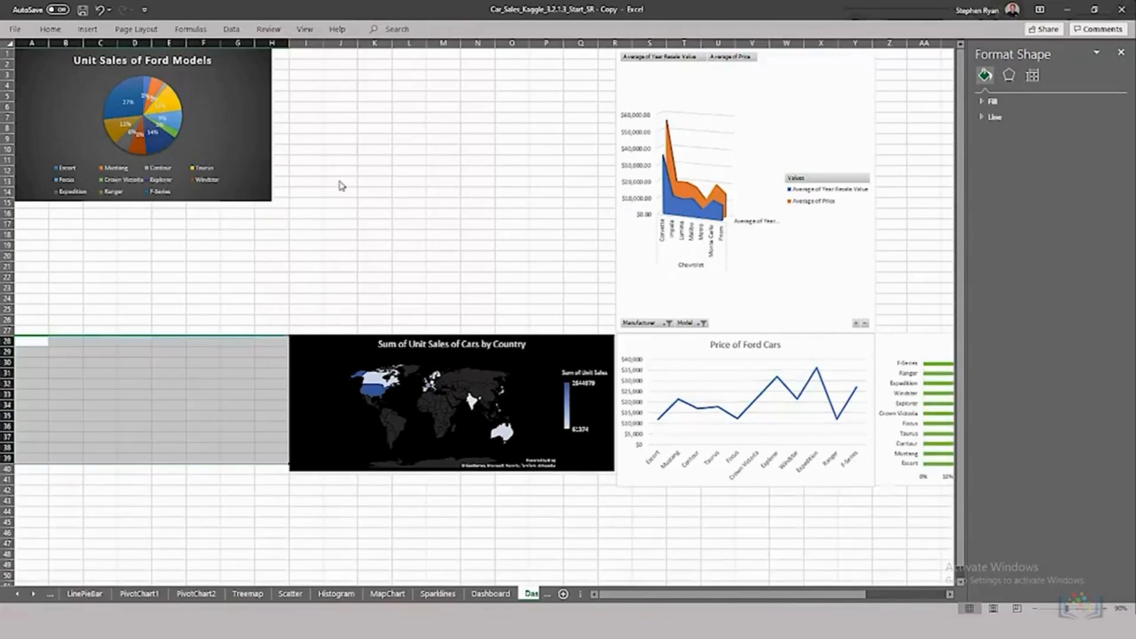
# Step: Copy the Model slicer from the LinePieBar sheet to cell AA4 of the Dashboard (2) sheet
pyautogui.click(86, 593)
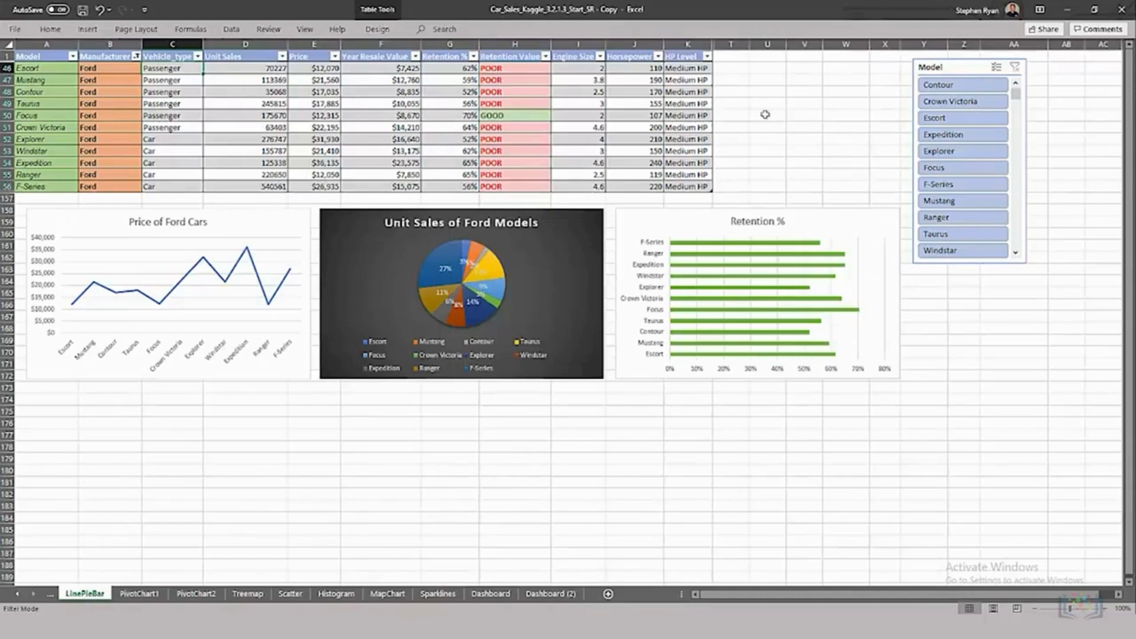
pyautogui.click(969, 68)
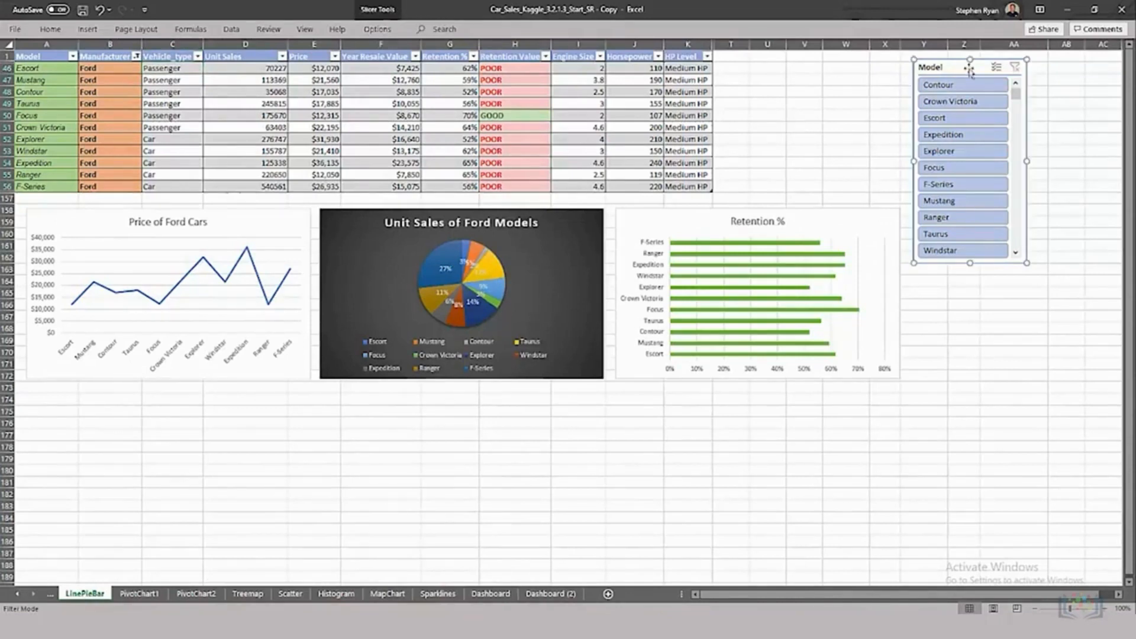
pyautogui.click(551, 594)
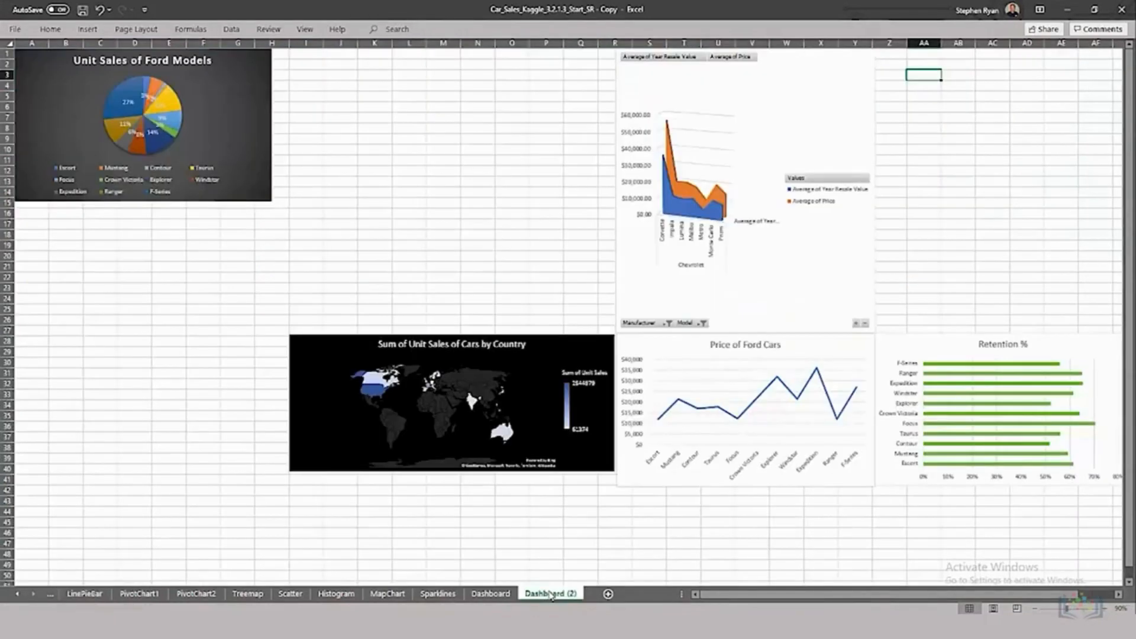
pyautogui.click(922, 88)
pyautogui.hotkey('ctrl', 'v')
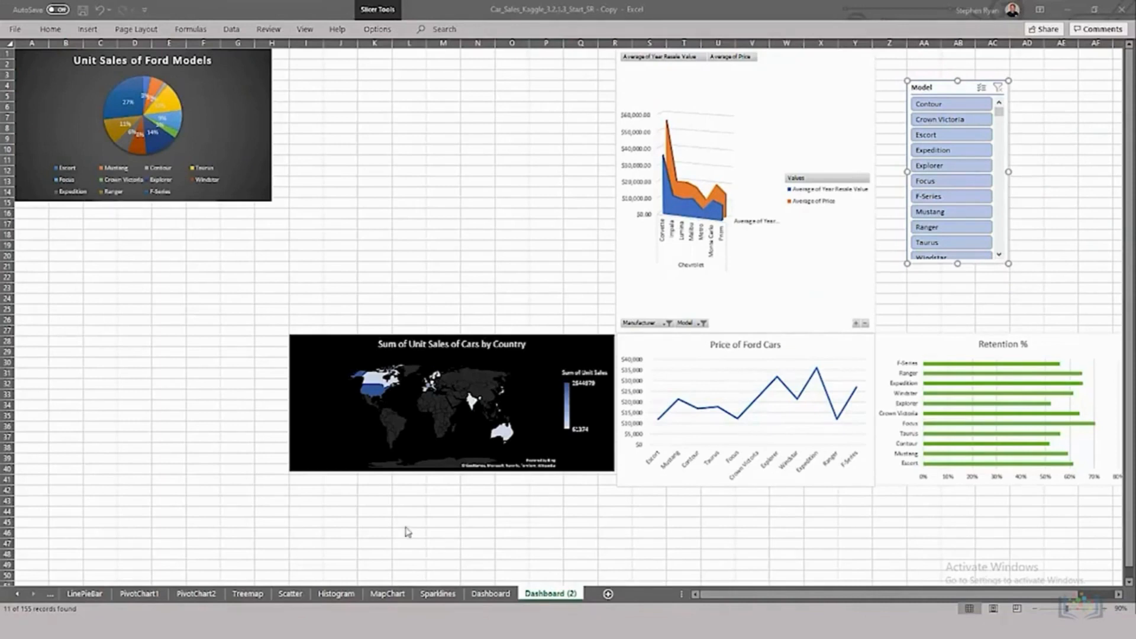
# Step: Apply the dark gradient chart style to the Chevrolet area chart on Dashboard (2), matching the pie chart's background
pyautogui.click(1105, 610)
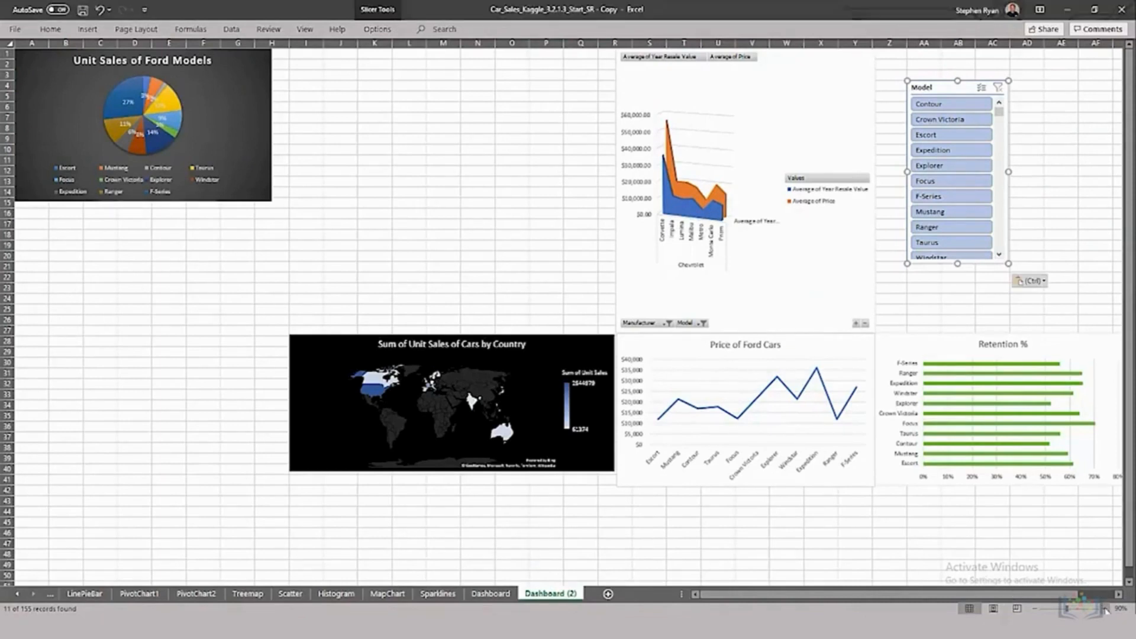
pyautogui.click(1105, 610)
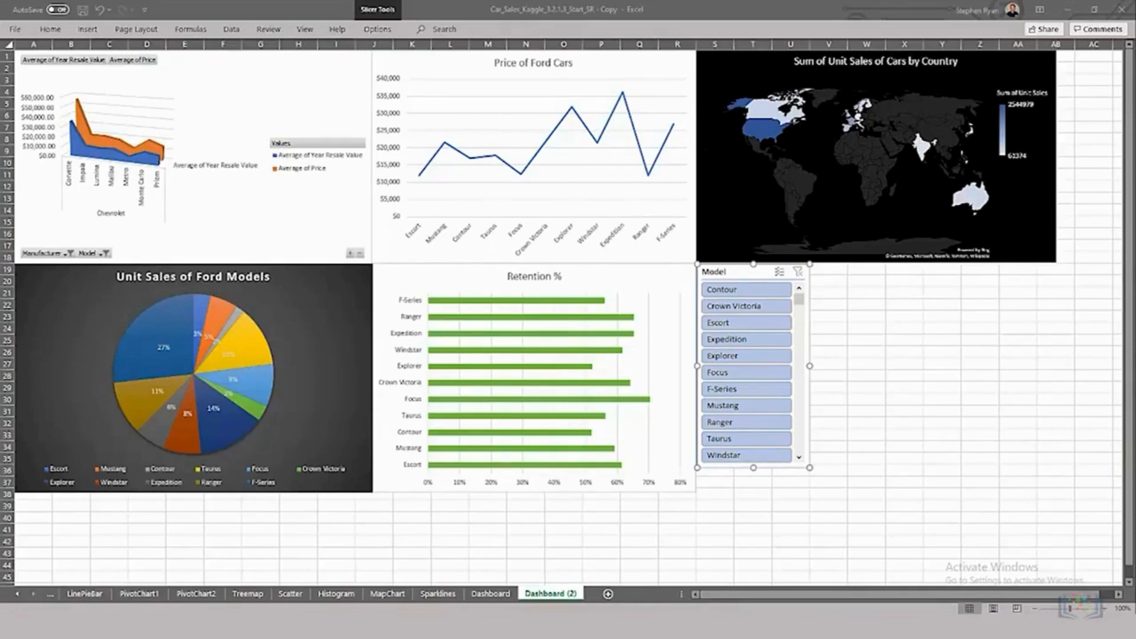
pyautogui.click(245, 77)
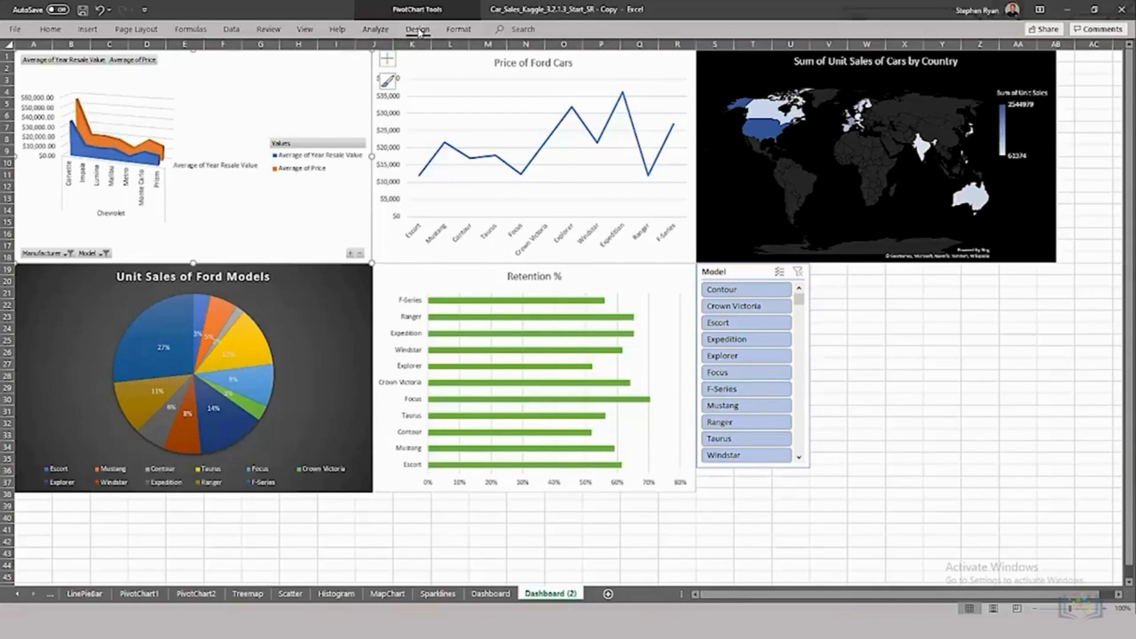
pyautogui.click(419, 29)
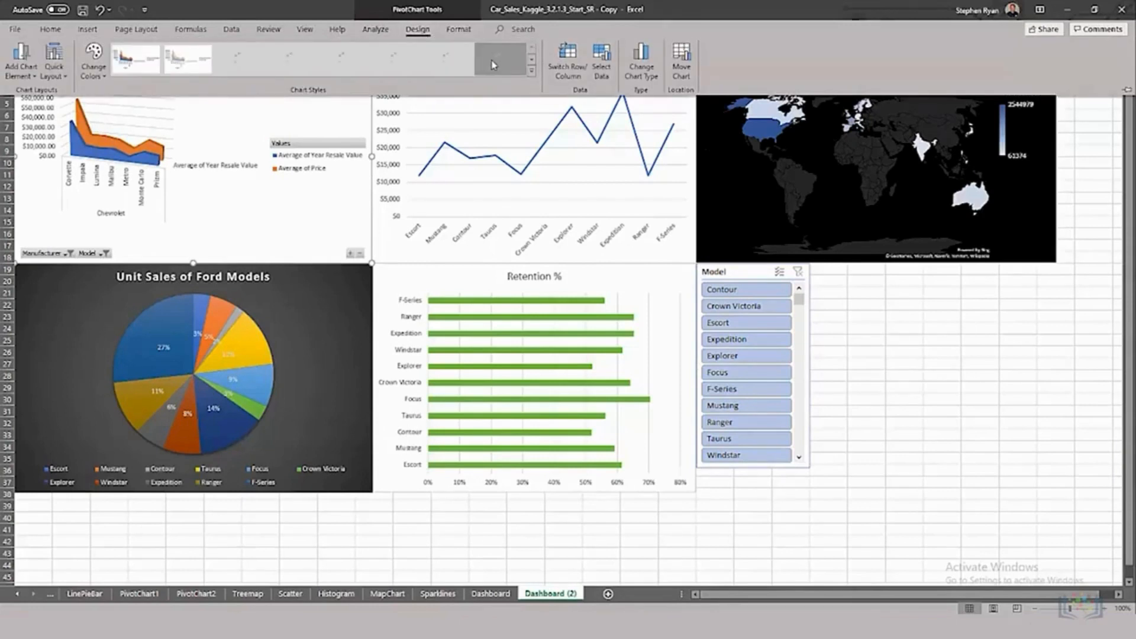
pyautogui.click(492, 64)
pyautogui.click(303, 123)
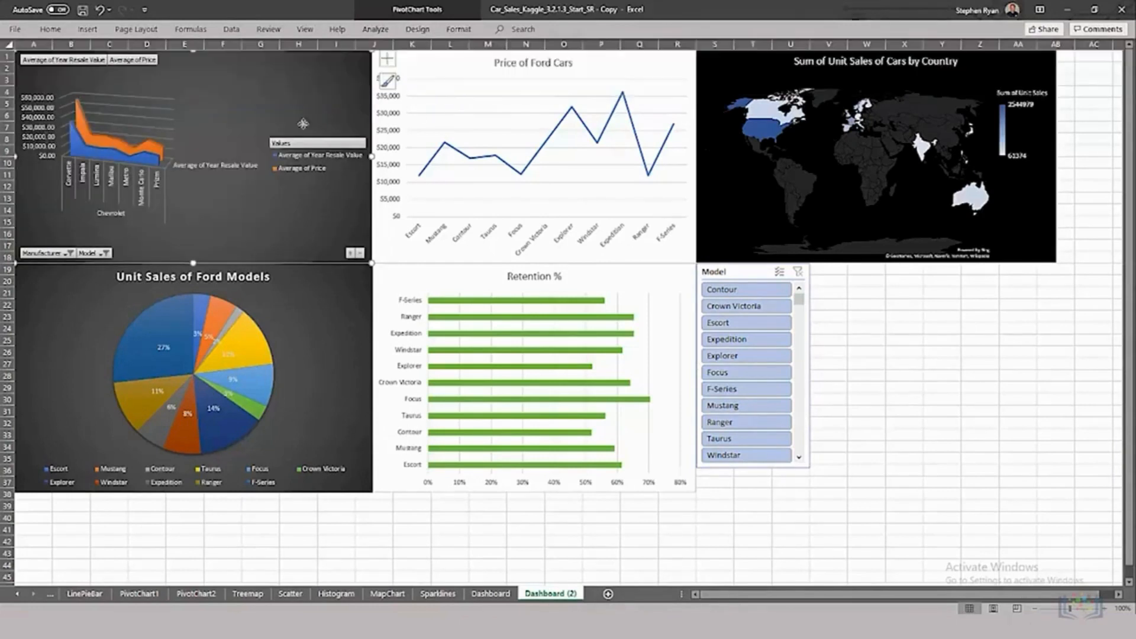
# Step: Recolor the Chevrolet area chart with the monochromatic green palette that runs from dark to light
pyautogui.click(387, 81)
pyautogui.click(449, 86)
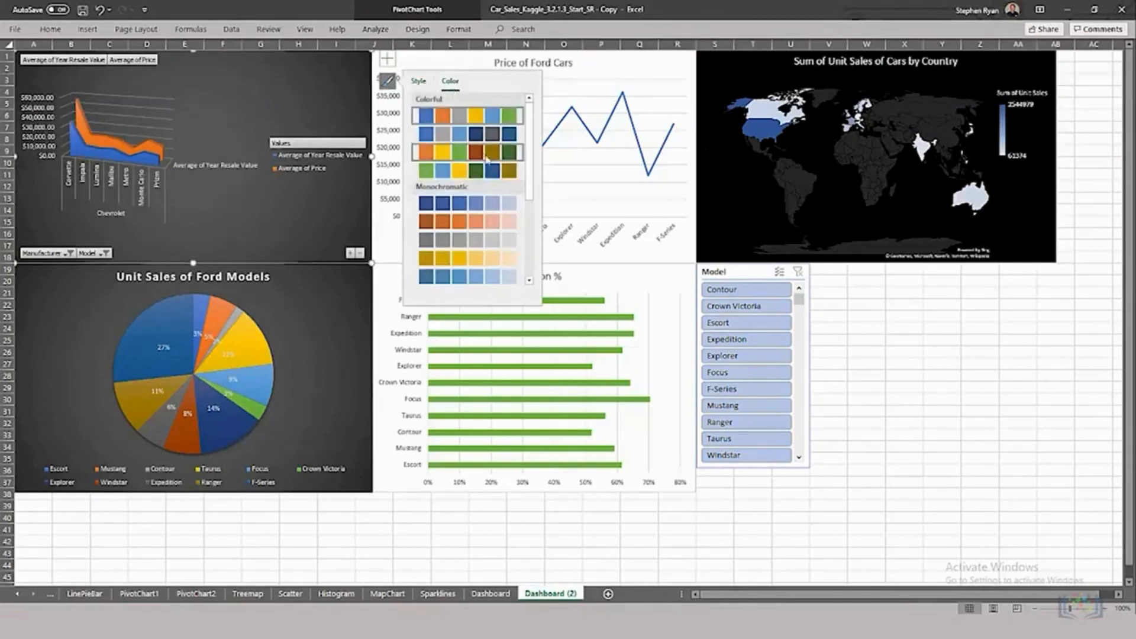
pyautogui.scroll(-5, 521, 238)
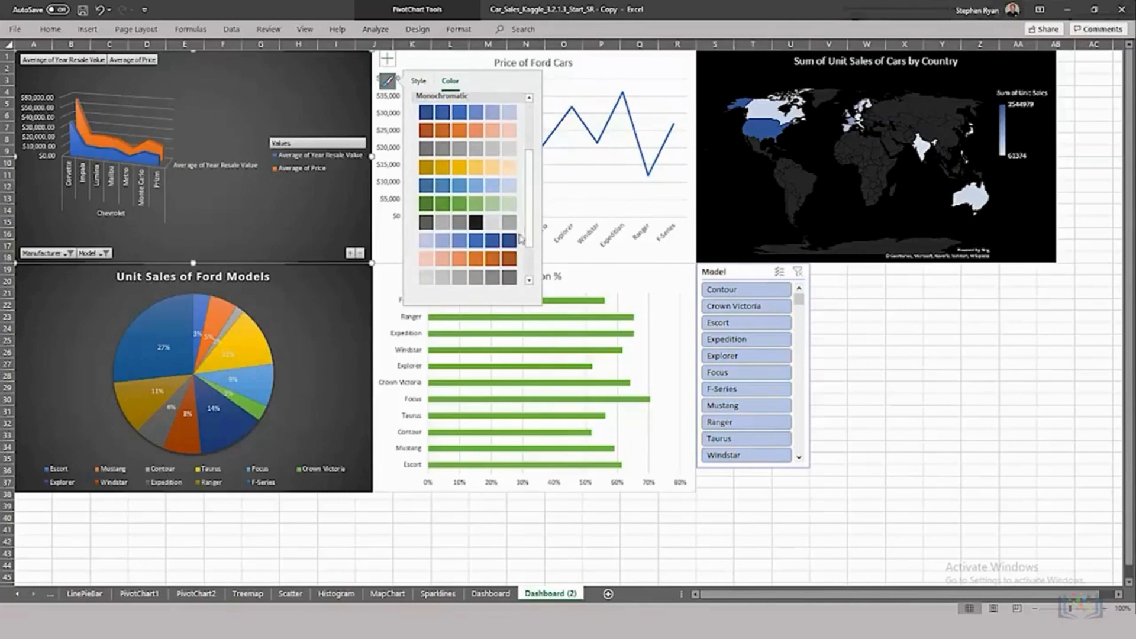
pyautogui.click(426, 203)
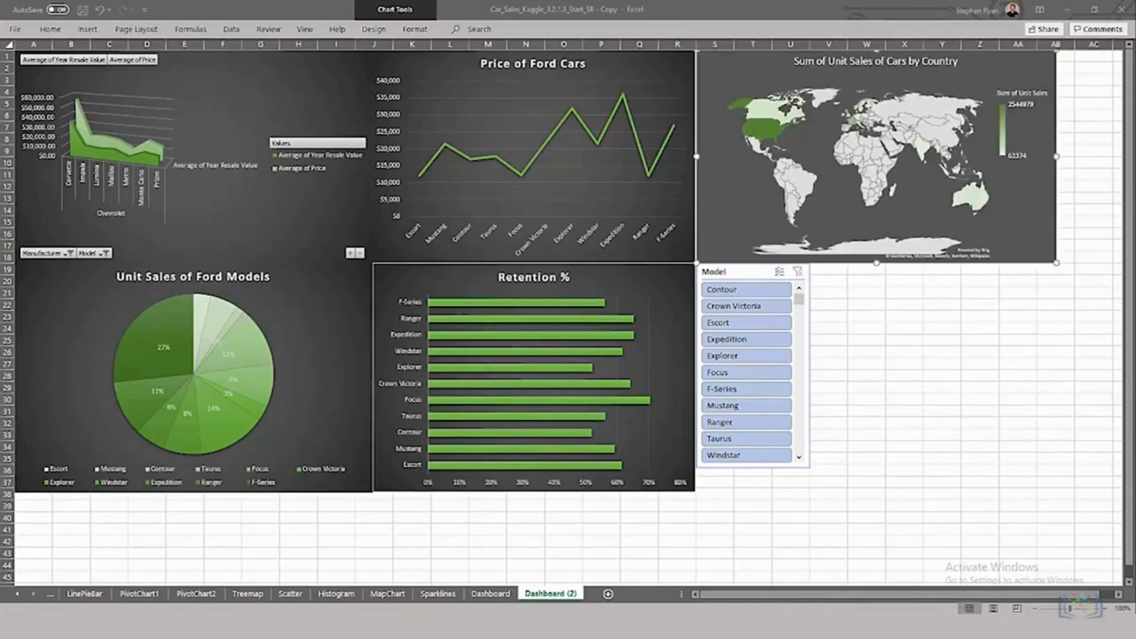
# Step: Apply the dark green slicer style to the Model slicer on the Dashboard (2) sheet
pyautogui.click(746, 273)
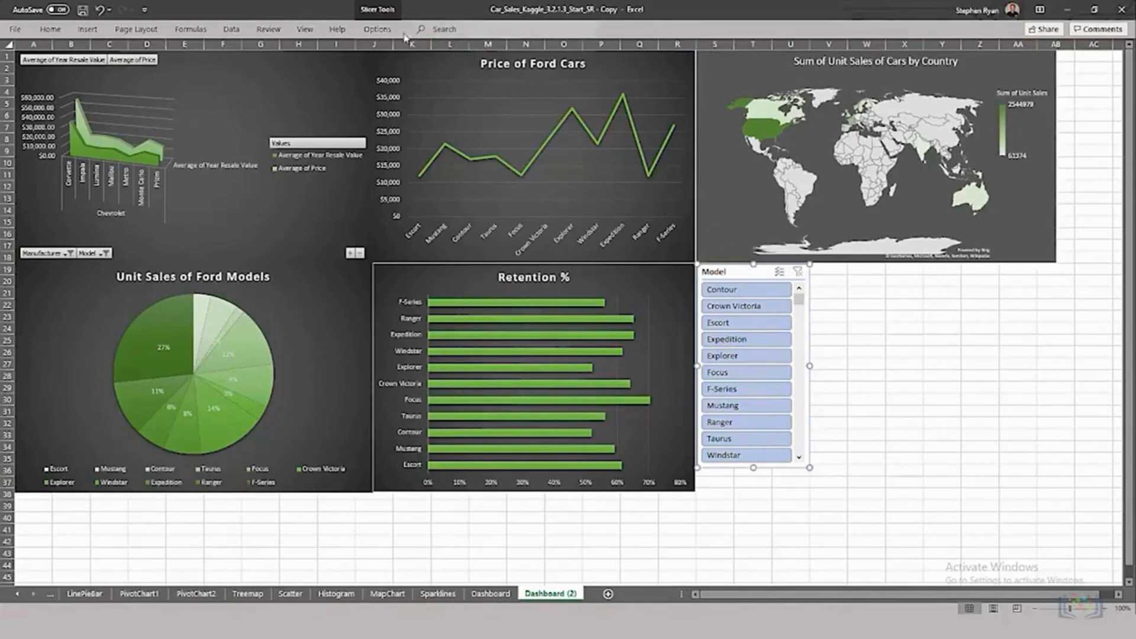
pyautogui.click(379, 30)
pyautogui.click(360, 71)
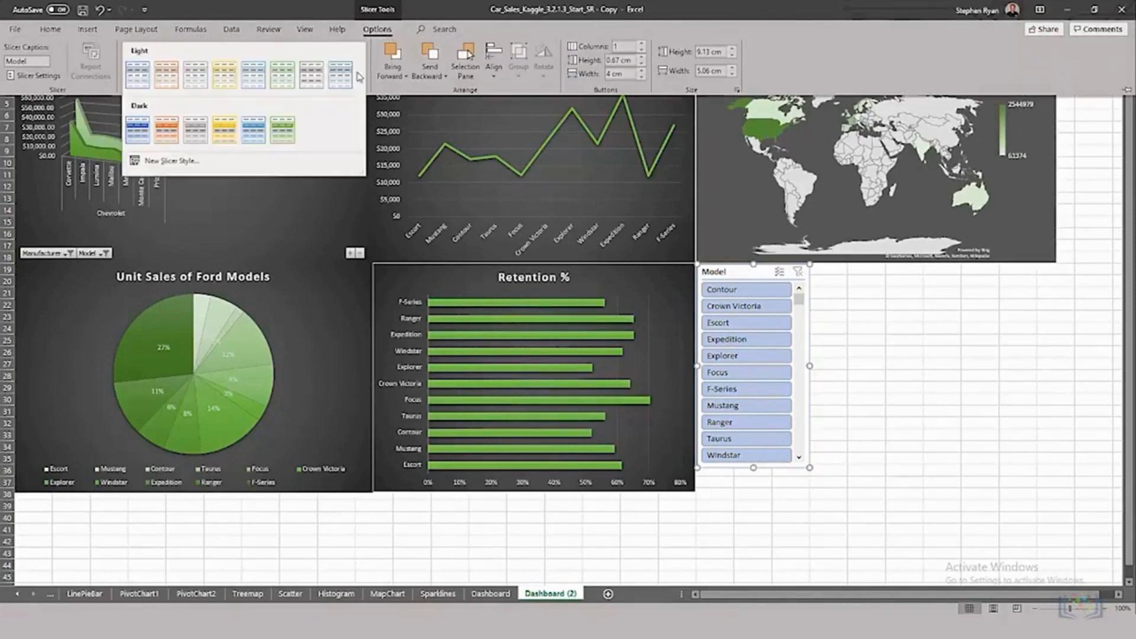
pyautogui.click(284, 128)
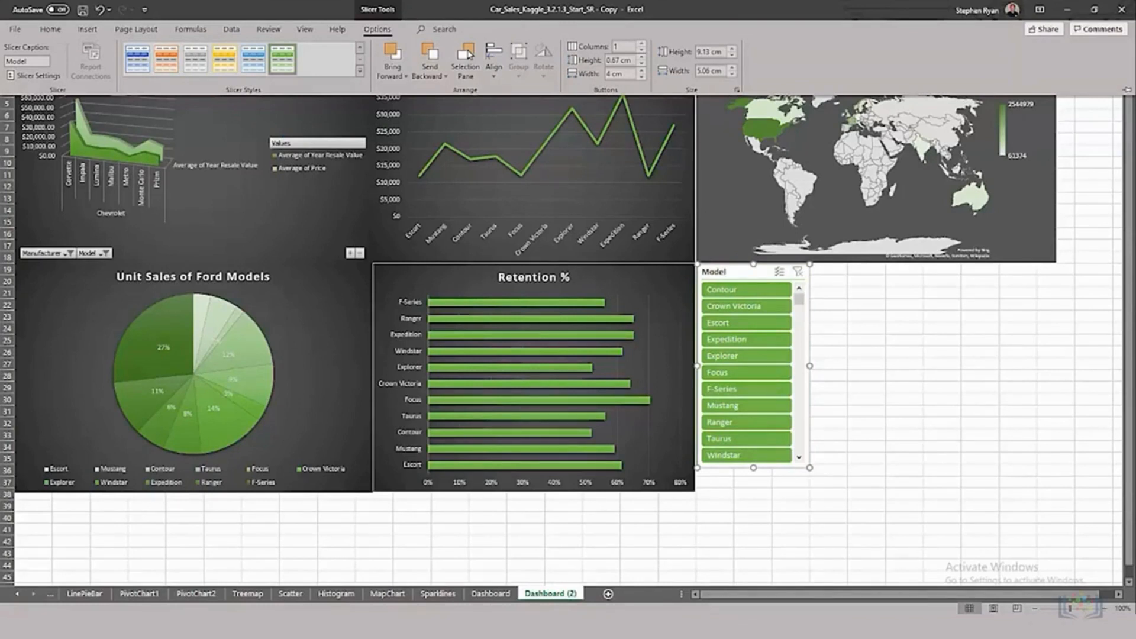
# Step: Hide the gridlines and headings on the Dashboard (2) sheet and collapse the ribbon
pyautogui.click(305, 31)
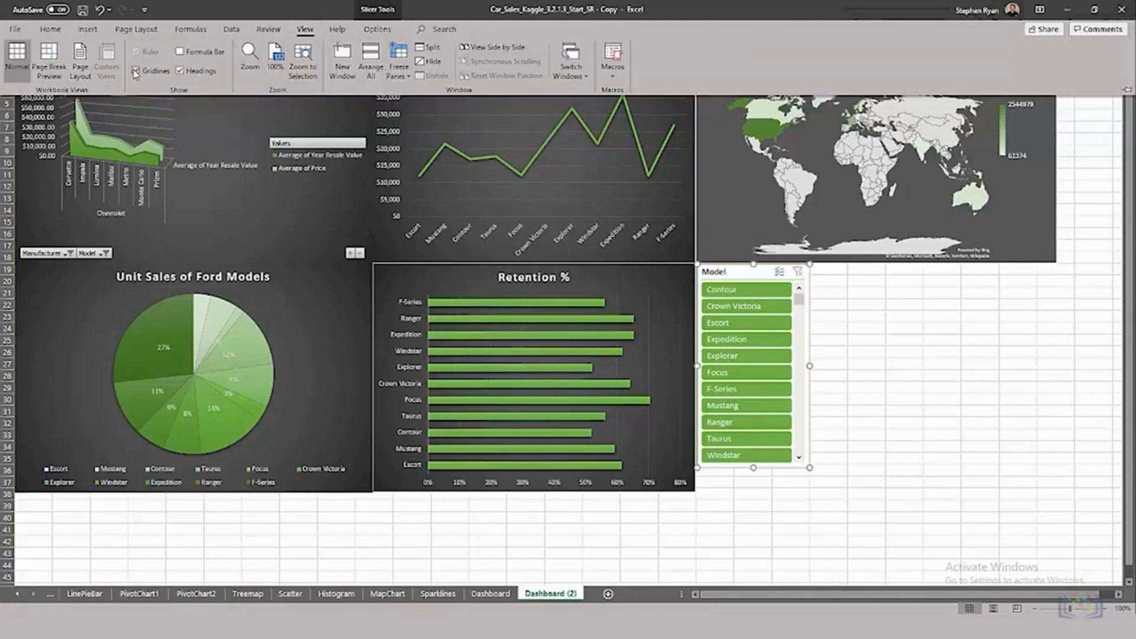
pyautogui.click(164, 71)
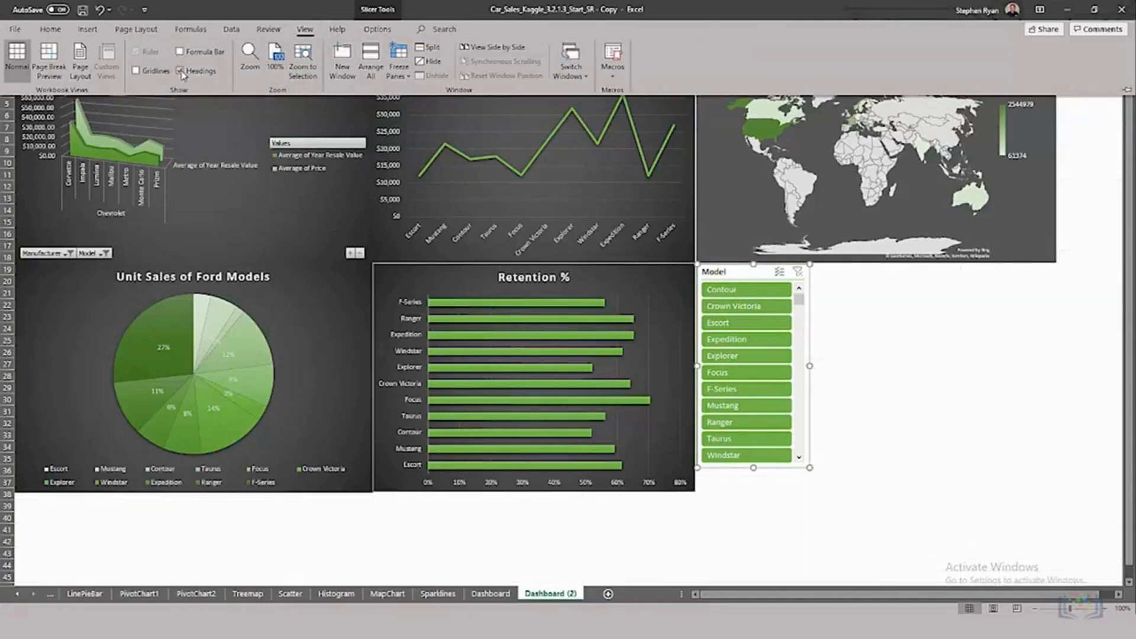
pyautogui.click(181, 71)
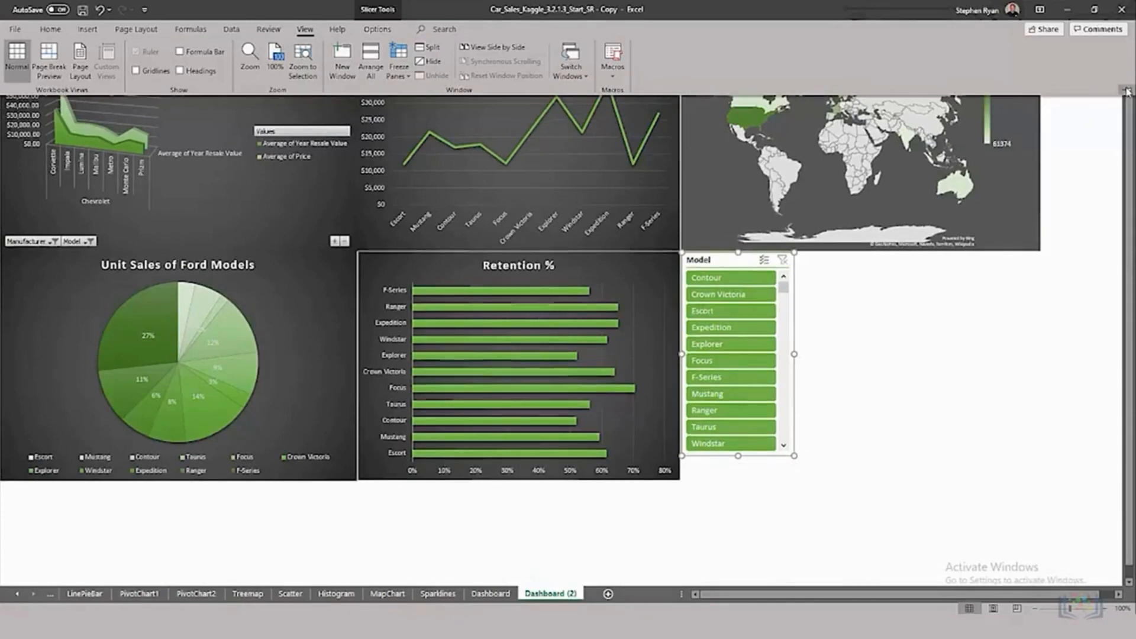
pyautogui.click(1128, 91)
pyautogui.click(1128, 90)
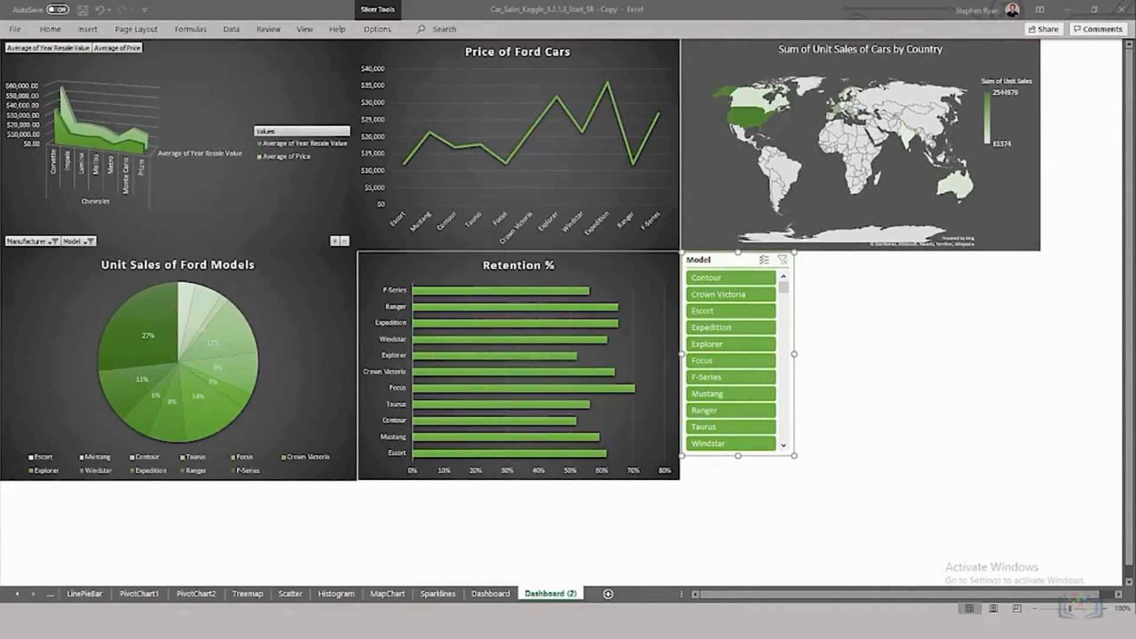
# Step: Turn on multi-select in the Model slicer and deselect Crown Victoria, Escort, F-Series, Mustang, Taurus and Windstar
pyautogui.click(765, 262)
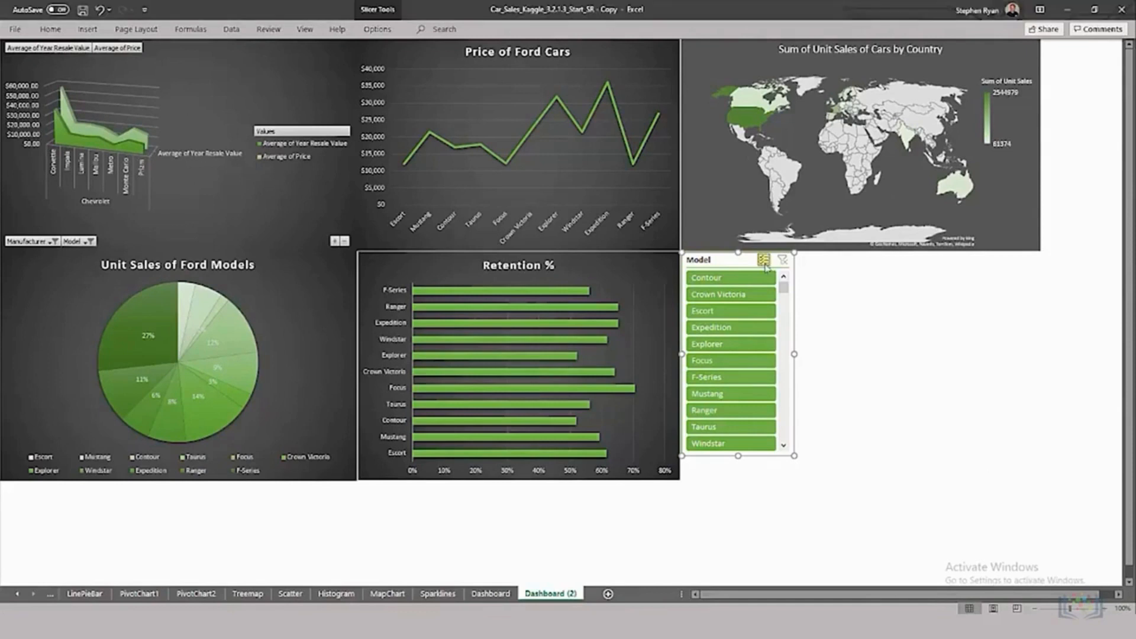
pyautogui.click(719, 294)
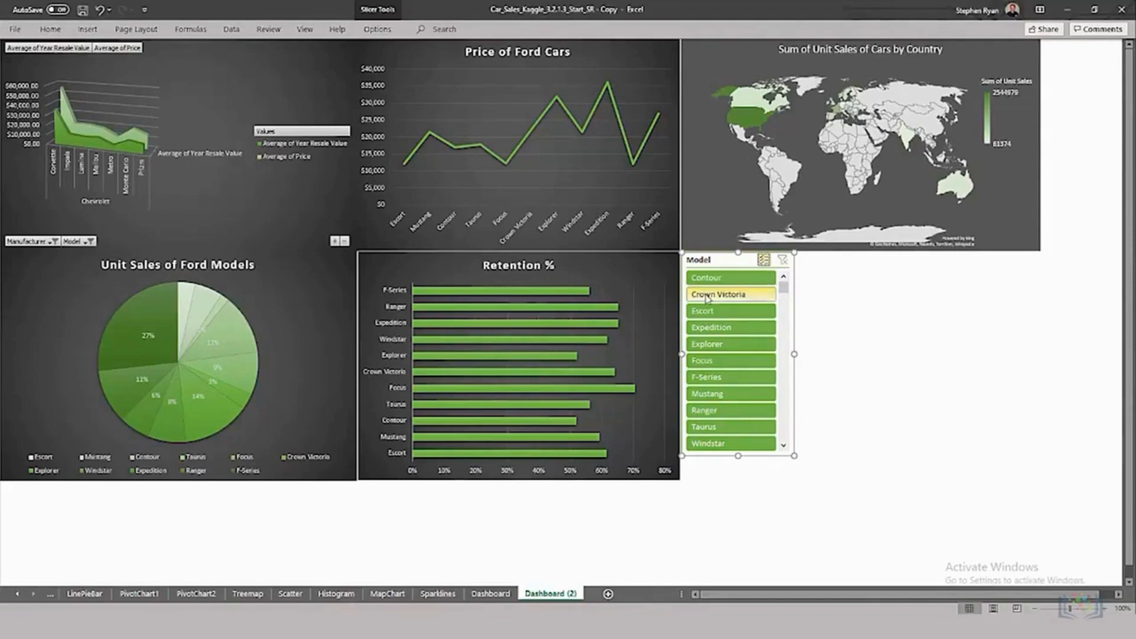
pyautogui.click(717, 311)
pyautogui.click(705, 377)
pyautogui.click(707, 393)
pyautogui.click(704, 427)
pyautogui.click(705, 443)
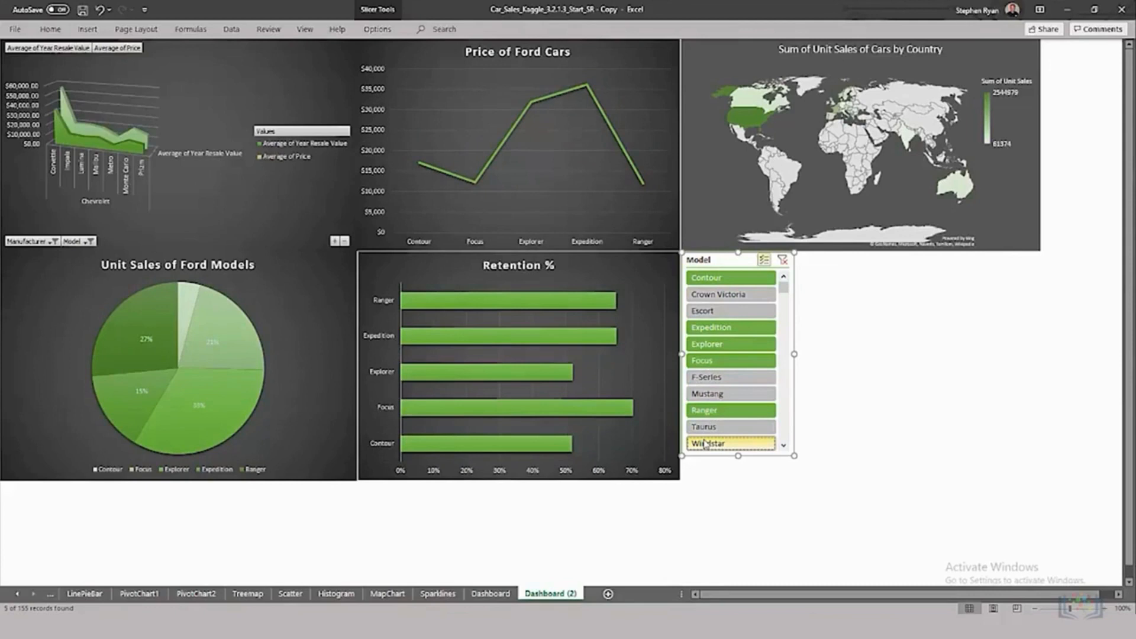
# Step: Filter the dashboard's area chart to manufacturer Ford, deselecting Chevrolet, and check its source pivot table and chart on the PivotChart1 sheet
pyautogui.click(54, 242)
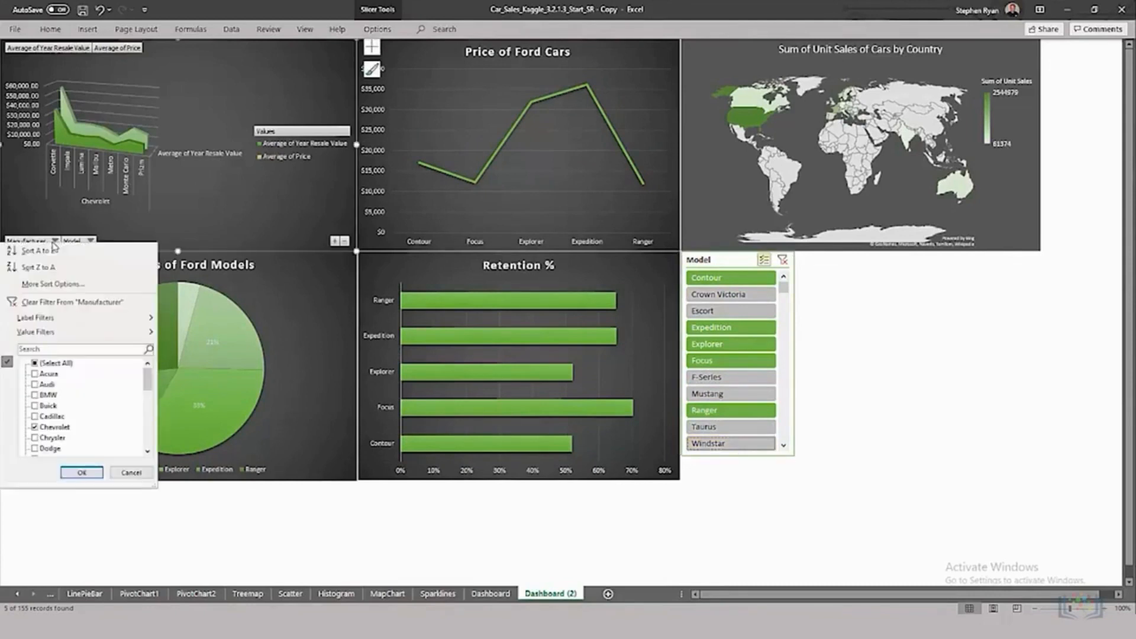
pyautogui.scroll(-2, 147, 445)
pyautogui.click(44, 437)
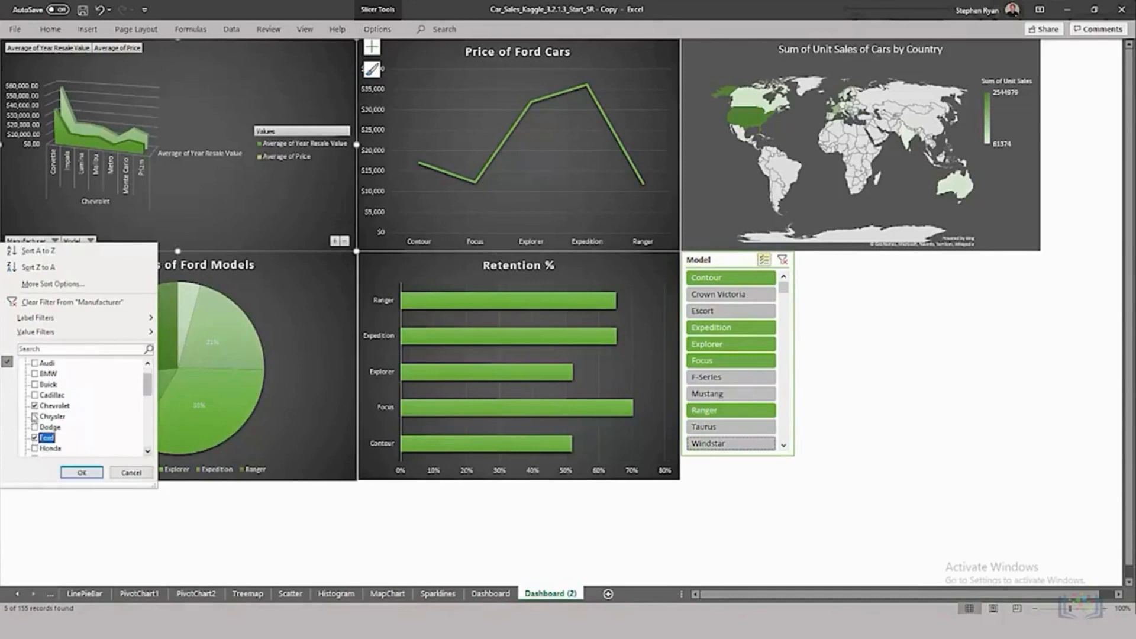
pyautogui.click(52, 405)
pyautogui.click(73, 472)
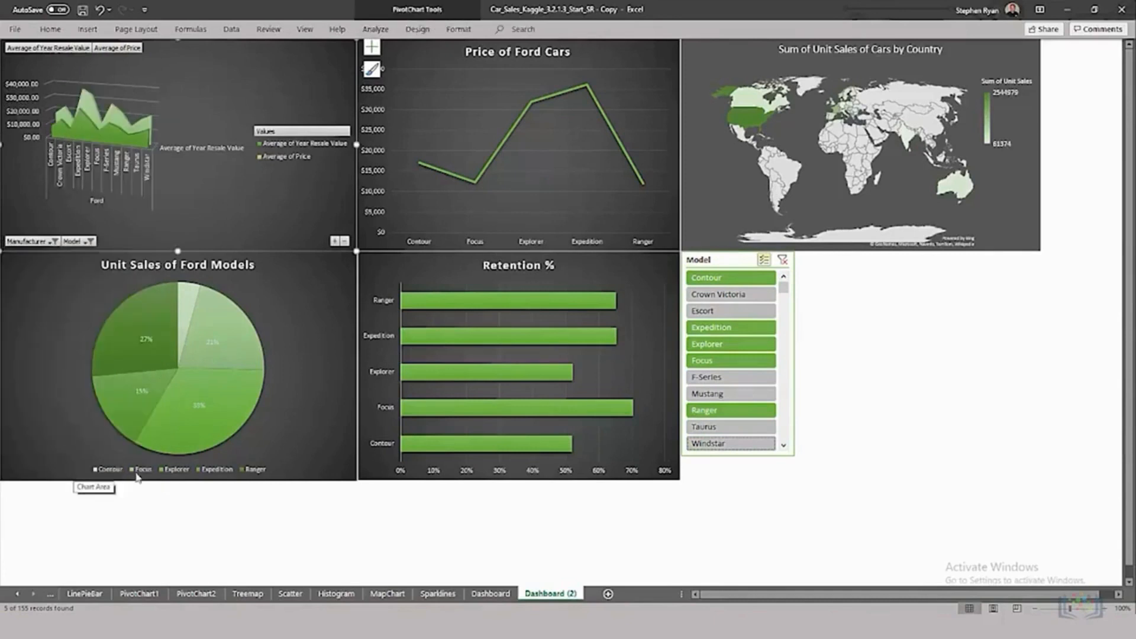
pyautogui.click(139, 594)
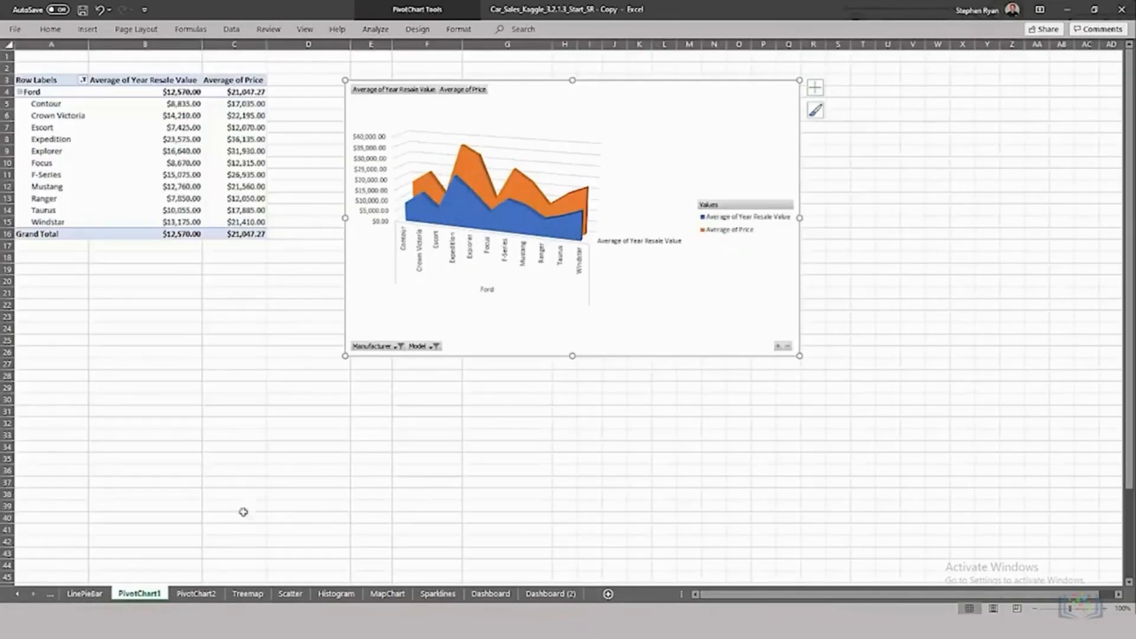
pyautogui.click(544, 594)
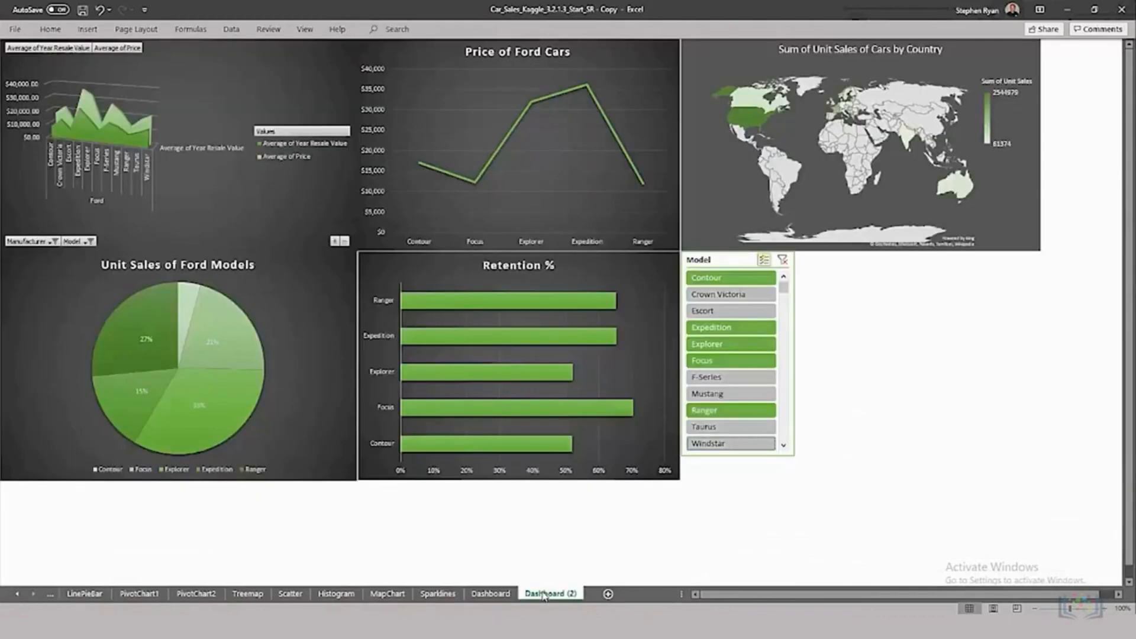
pyautogui.click(230, 206)
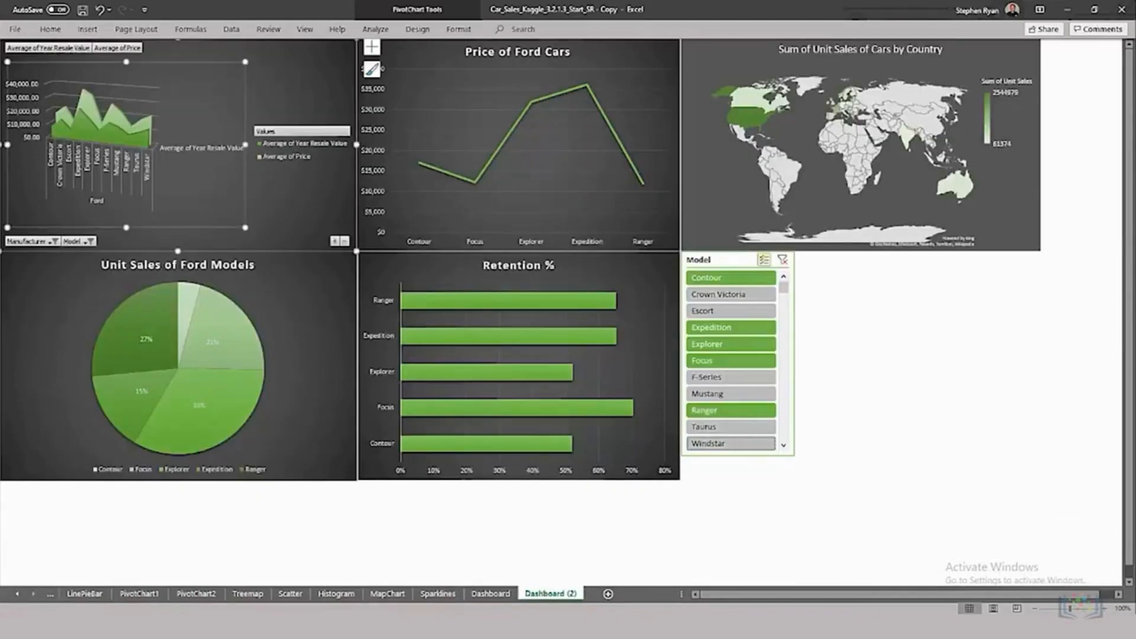
# Step: Set Australia's unit sales in cell E4 of the MapChart sheet to 2416380 and check Australia on the Dashboard (2) map
pyautogui.click(389, 594)
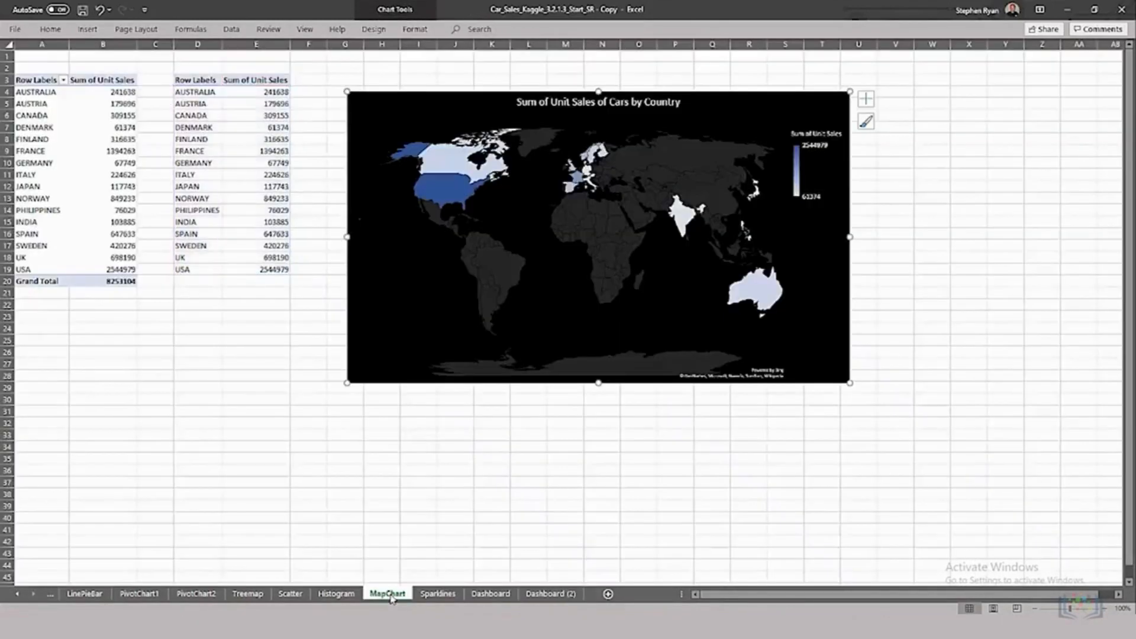
pyautogui.click(277, 92)
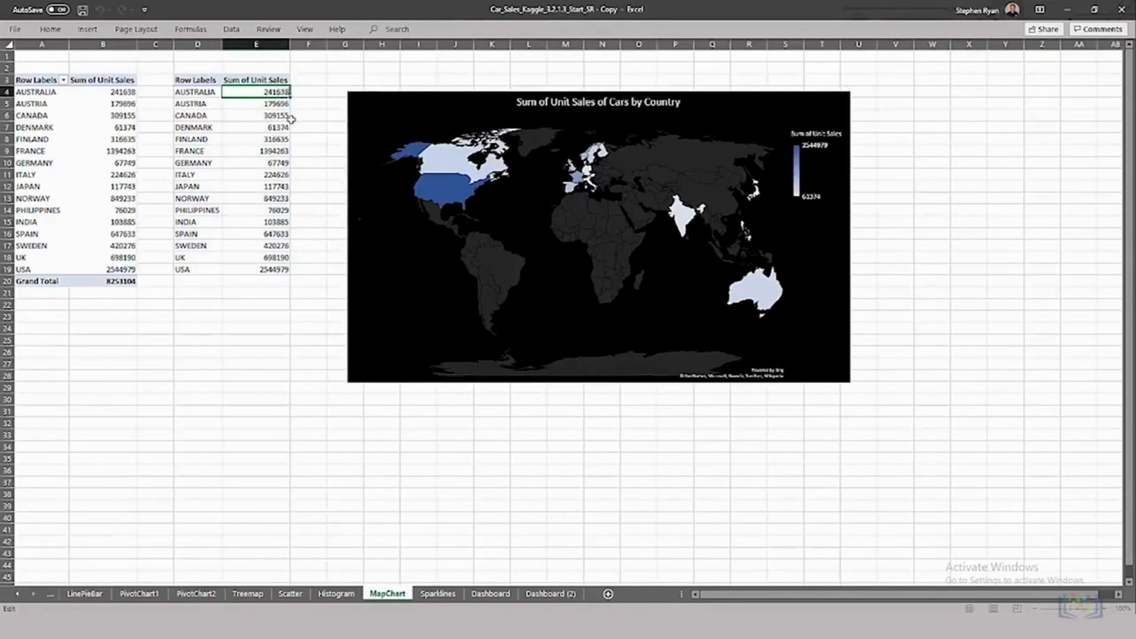
pyautogui.write('0')
pyautogui.press('Return')
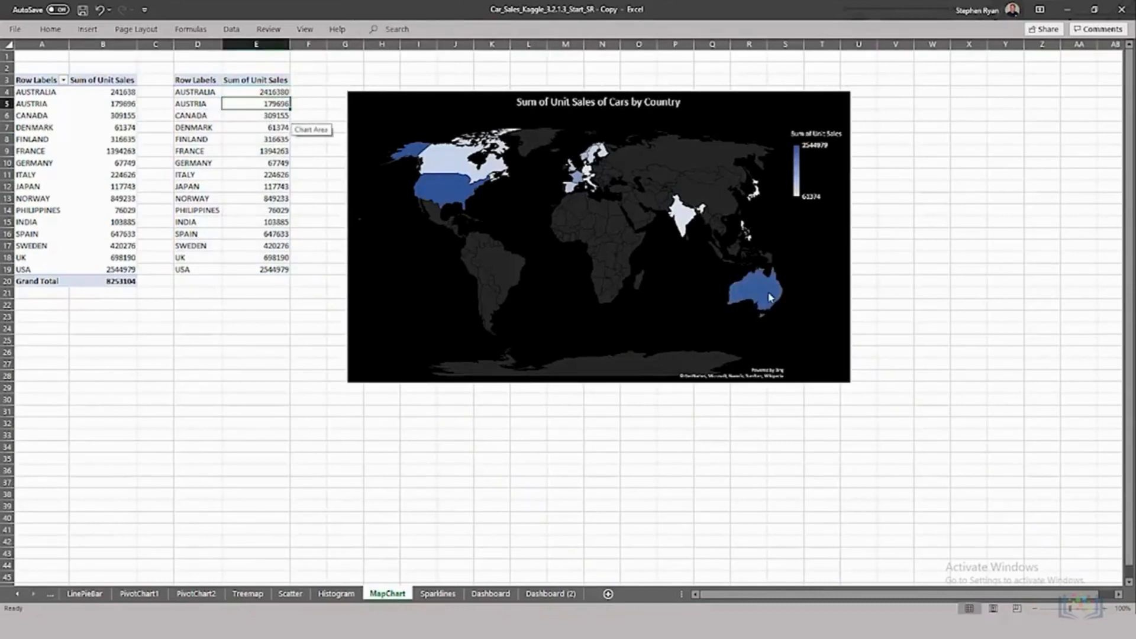
pyautogui.moveTo(770, 297)
pyautogui.click(548, 594)
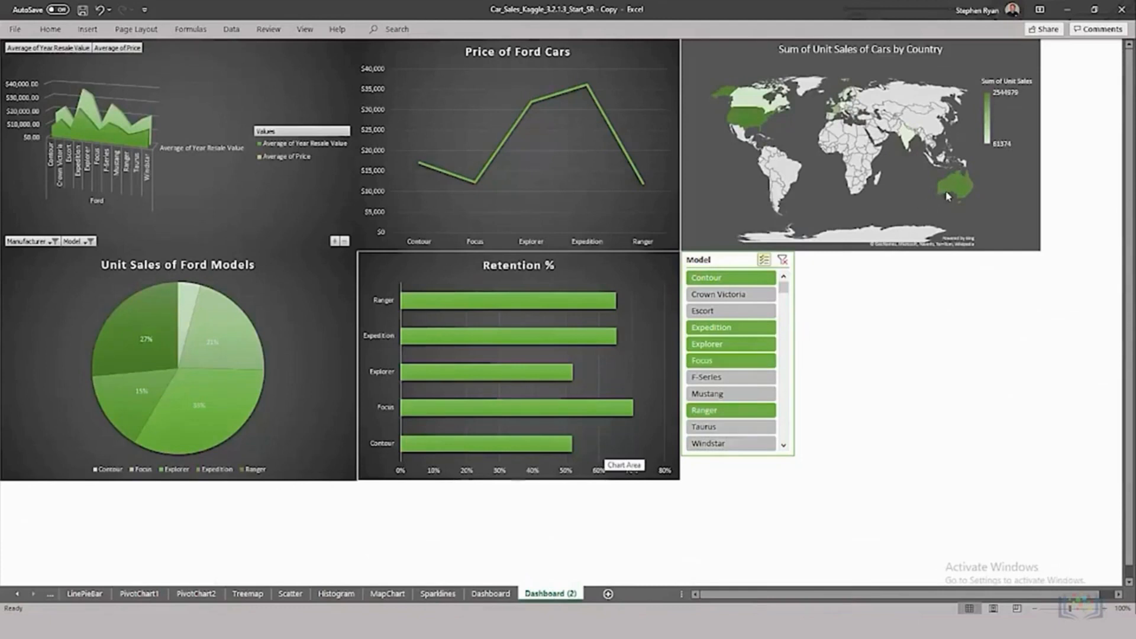
pyautogui.moveTo(955, 193)
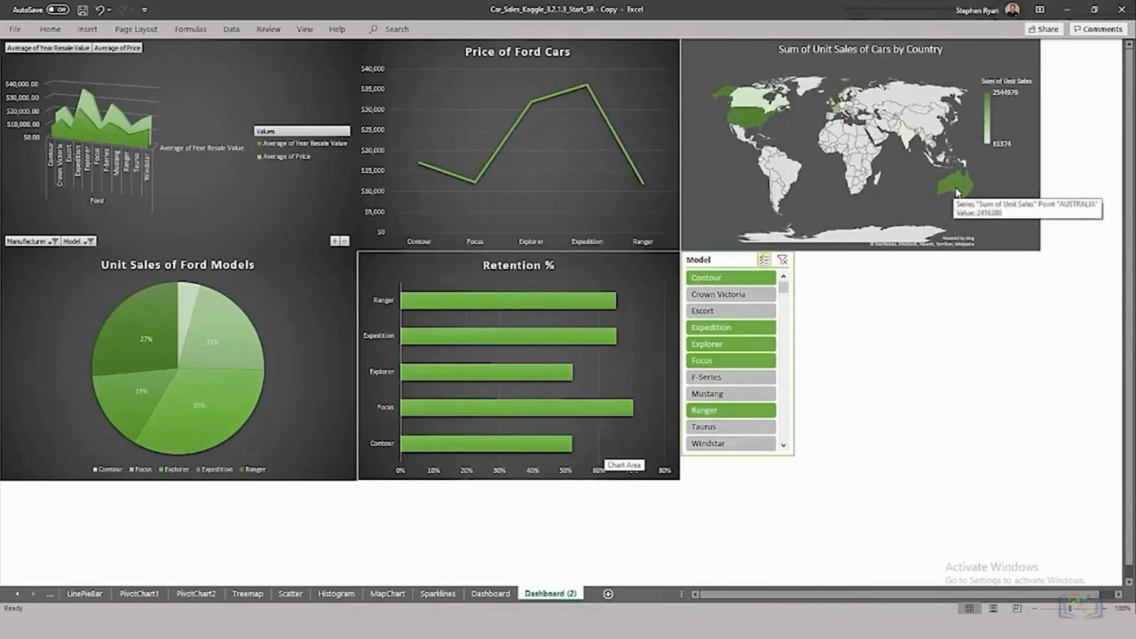